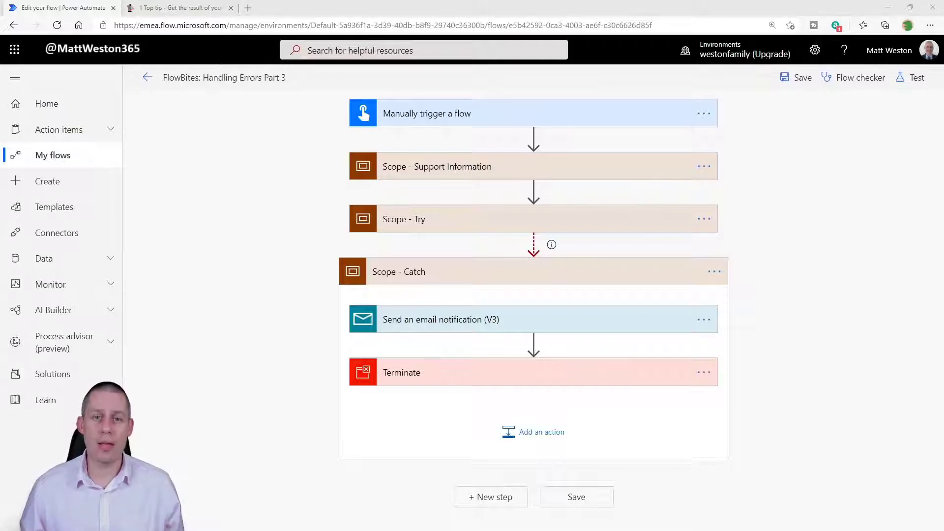
Step: Inspect the expression in the Compose action inside Scope - Try, and collapse the scope again
left_click(403, 221)
left_click(556, 270)
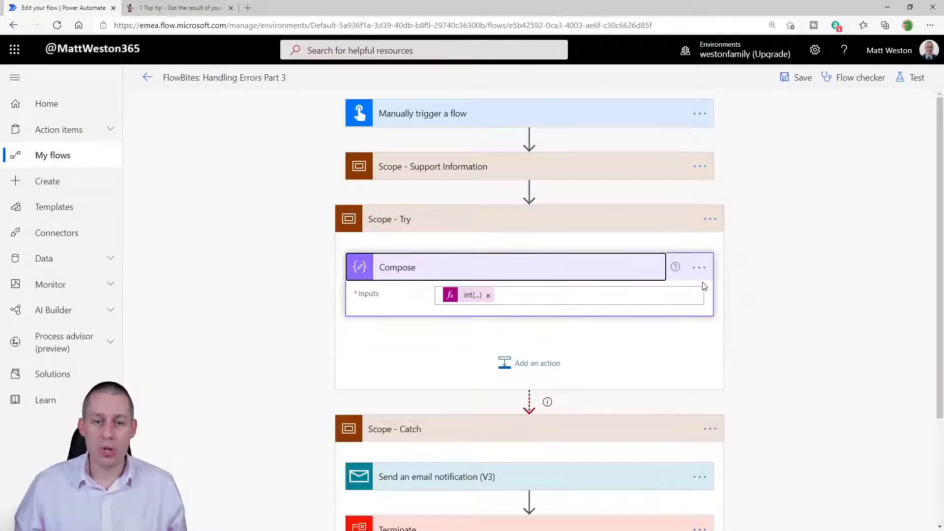
left_click(470, 296)
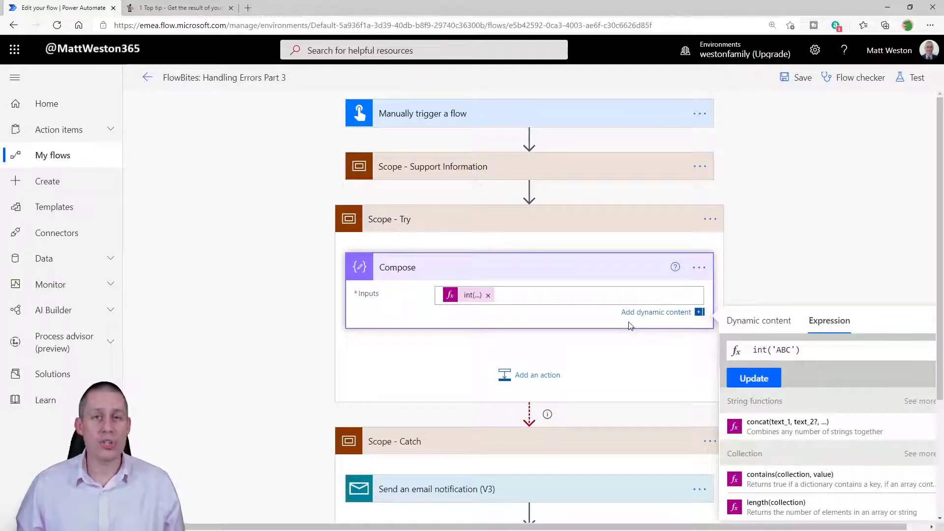
left_click(431, 222)
Step: Expand Scope - Support Information and examine the inputs of its FQDN, Flow Info, Parse JSON and Flow Run URL actions
left_click(479, 170)
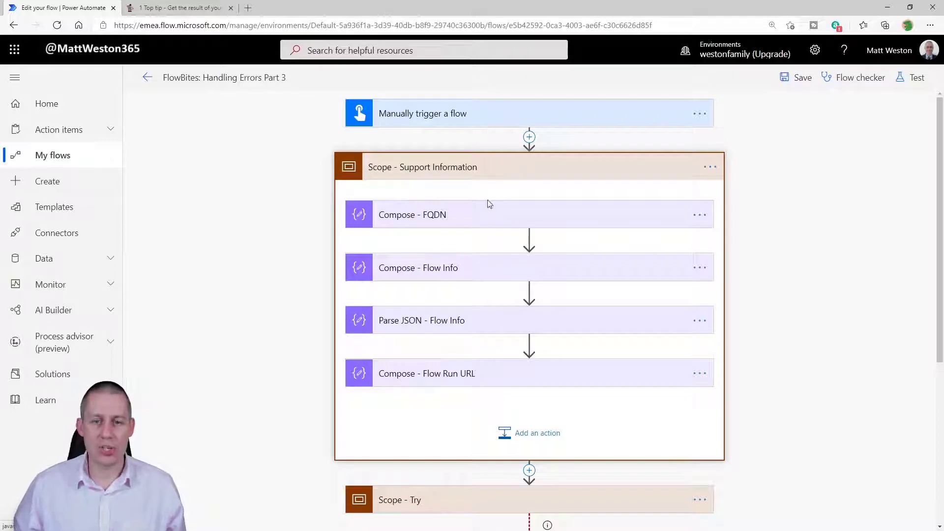
left_click(467, 216)
left_click(481, 309)
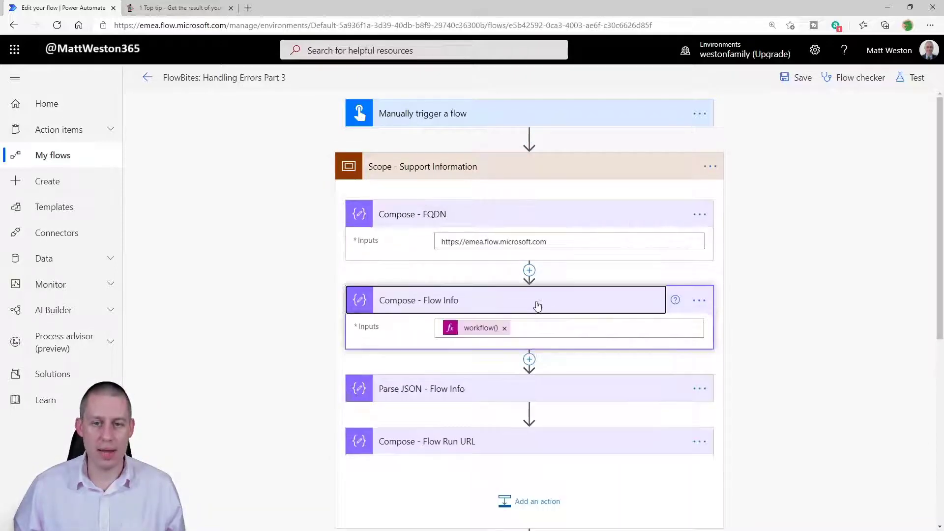
scroll(488, 308, "down", 2)
left_click(470, 298)
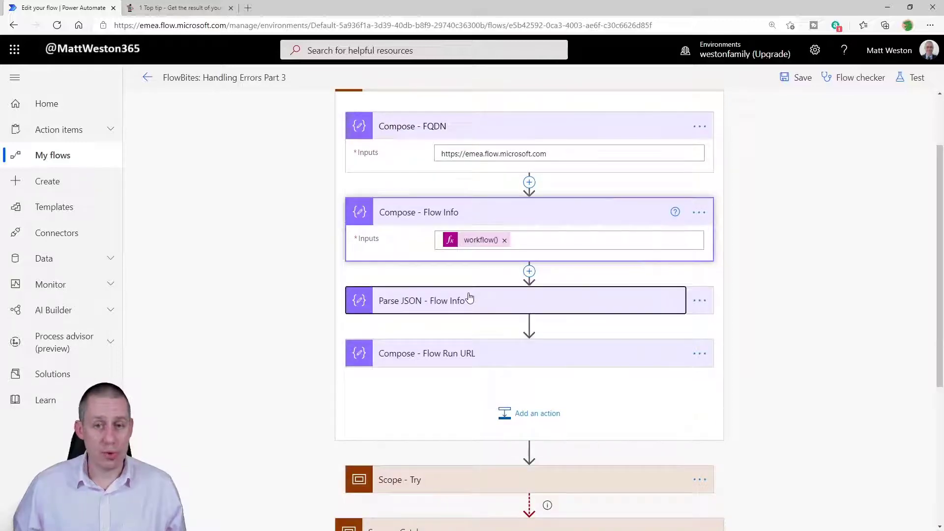
scroll(531, 320, "down", 3)
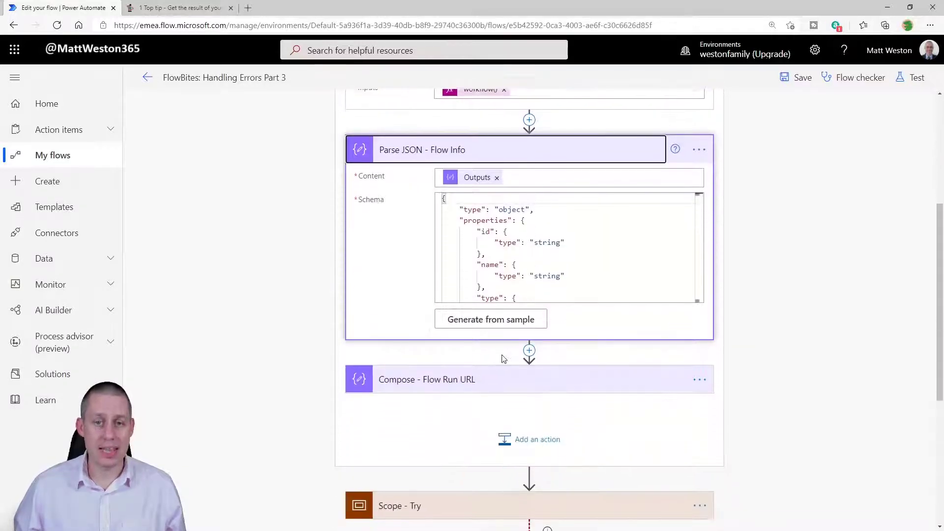
left_click(528, 375)
scroll(590, 359, "down", 3)
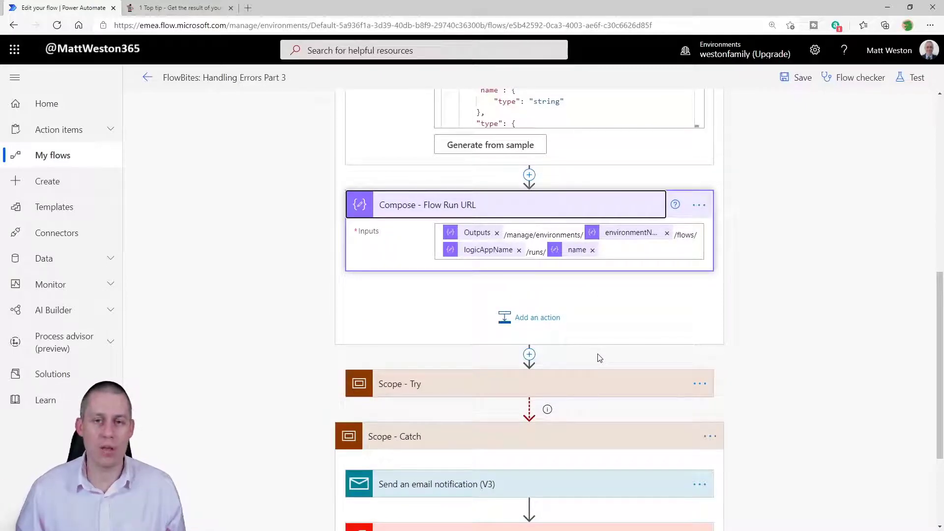
Step: Collapse the expanded actions in Scope - Support Information and the scope itself
left_click(527, 212)
scroll(513, 197, "up", 3)
left_click(508, 135)
scroll(509, 196, "up", 3)
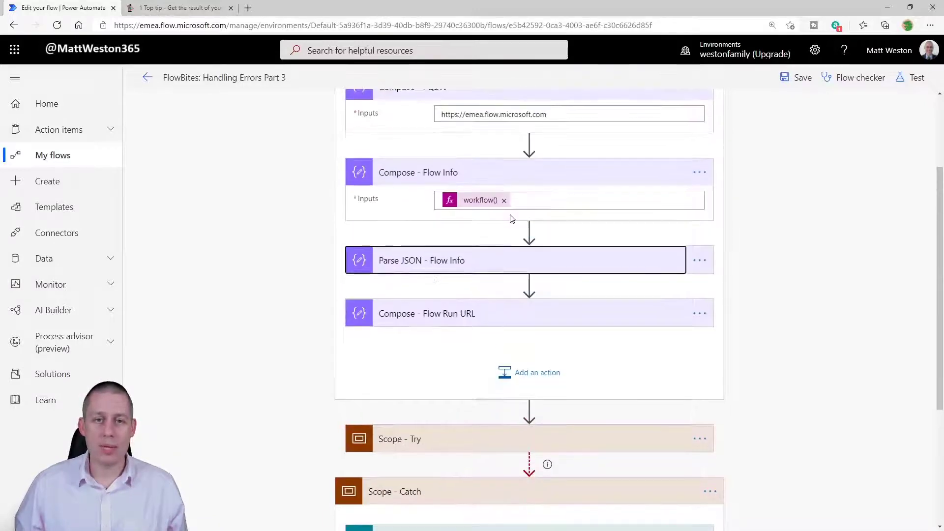
left_click(507, 173)
scroll(512, 154, "up", 3)
left_click(503, 171)
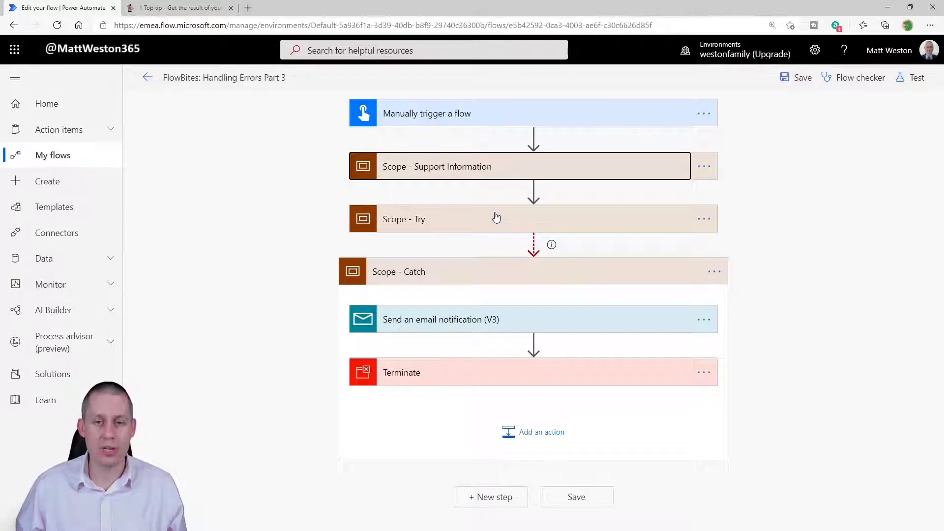
Step: Add a Compose data operation to Scope - Catch and place it before the Send an email notification (V3) action
mouse_move(527, 343)
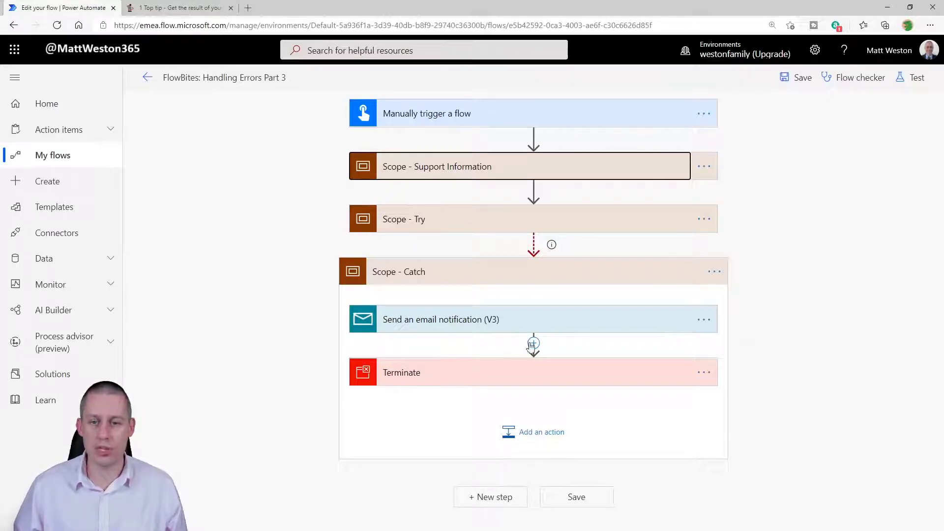
left_click(533, 343)
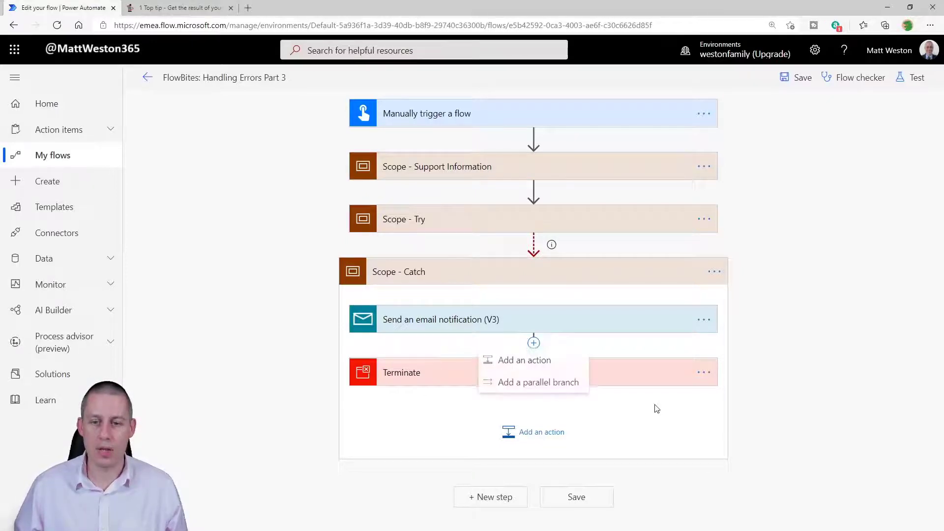
left_click(562, 363)
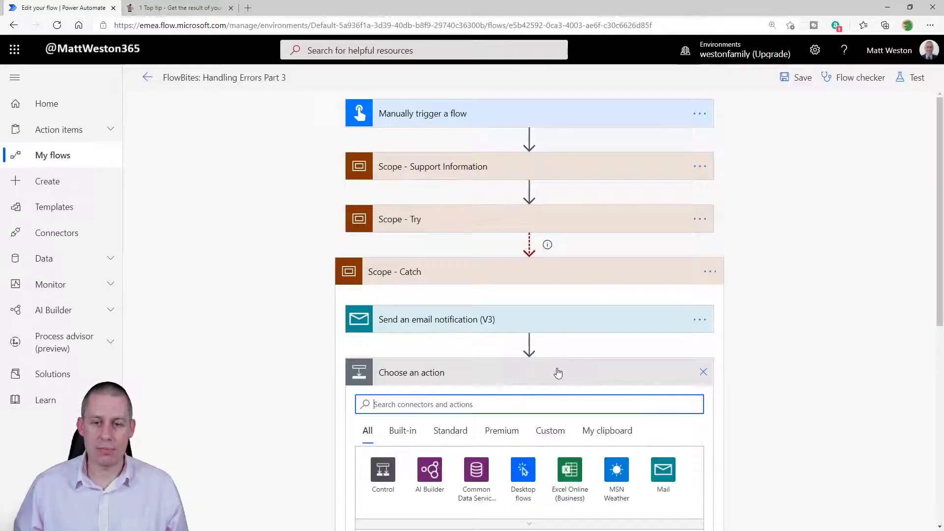
type("compose")
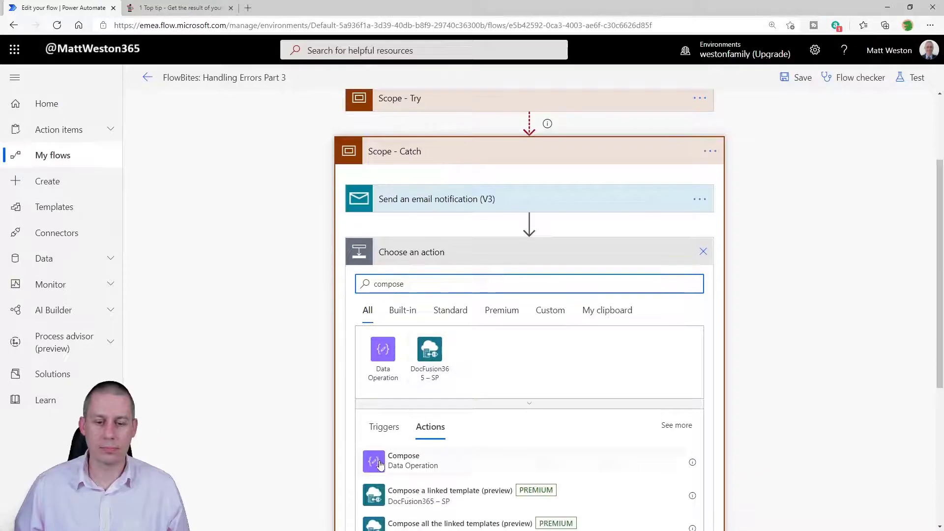
left_click(403, 458)
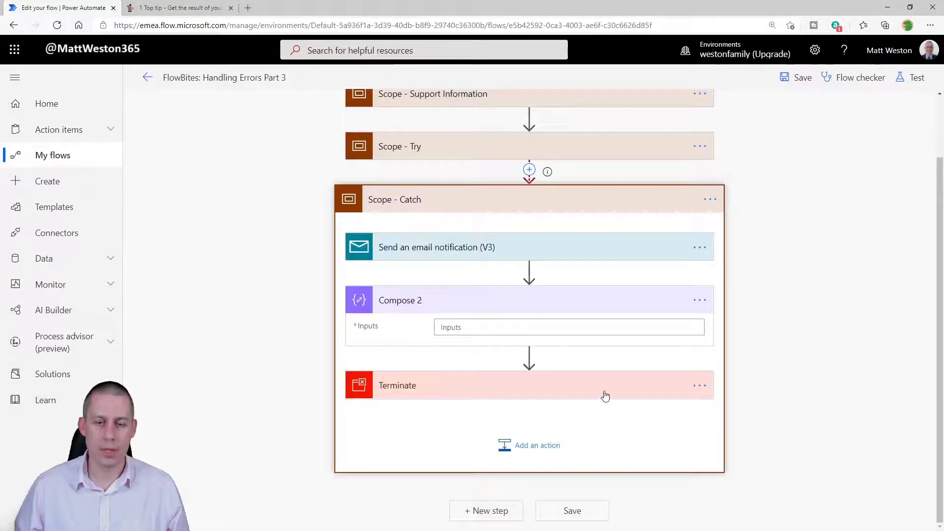
left_click_drag(512, 246, 523, 364)
Step: Rename the new Compose action in Scope - Catch as "Compose - Result"
left_click(700, 247)
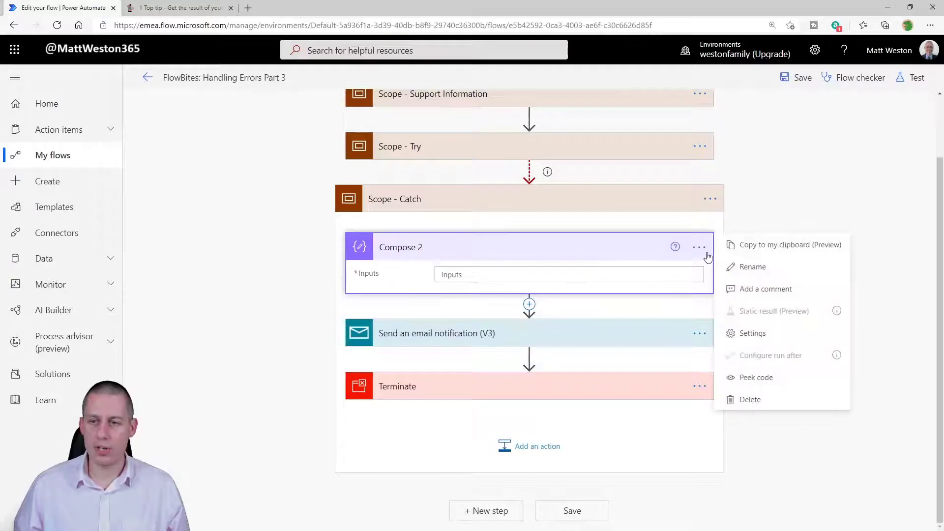
left_click(752, 267)
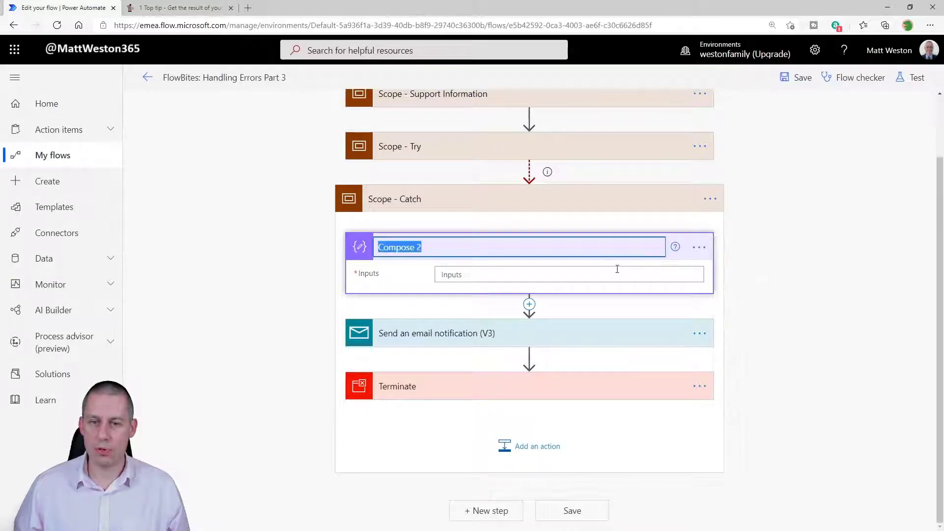
left_click(461, 247)
key("BackSpace")
type("-")
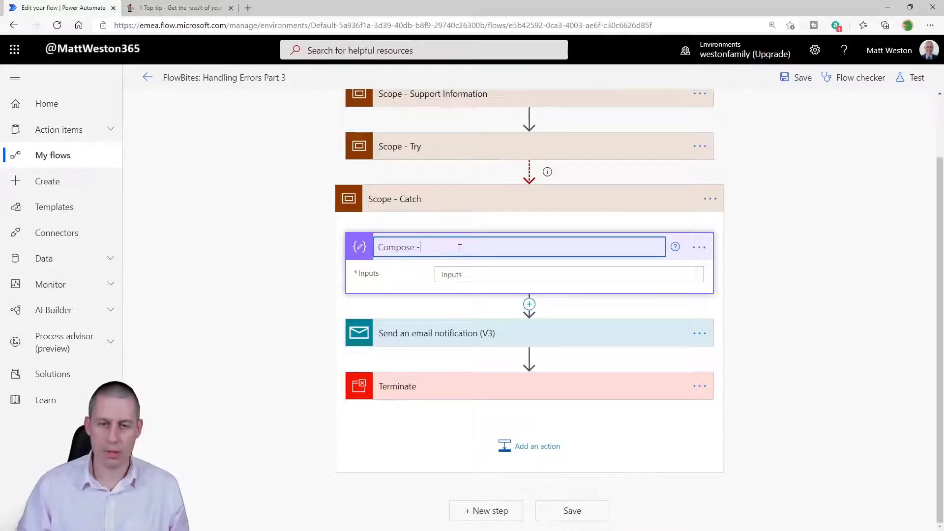
type(" Result")
key("Return")
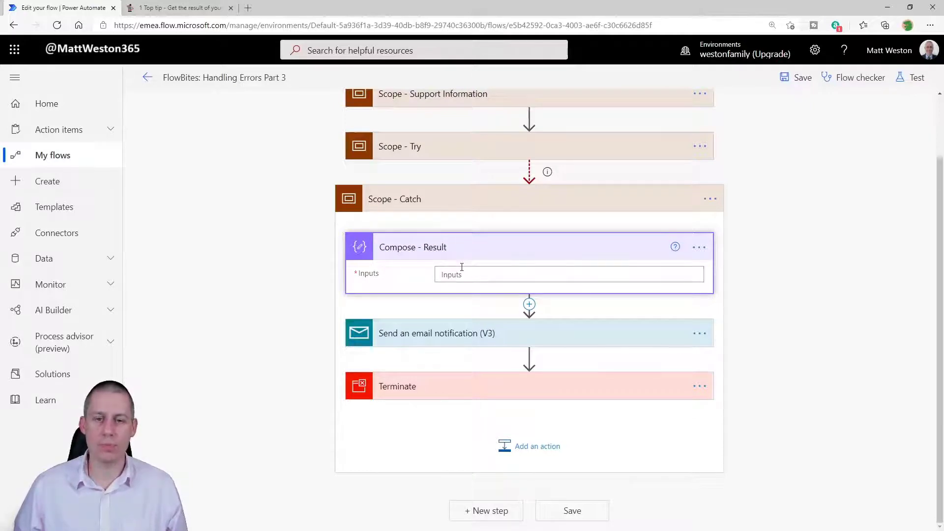
Step: Write the expression result('Scope - Try') for the inputs of Compose - Result
left_click(462, 275)
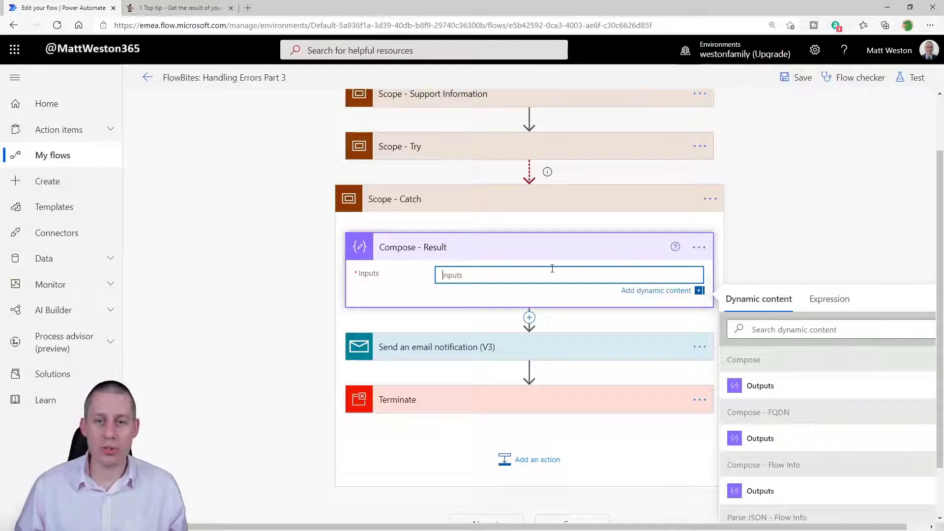
left_click(830, 300)
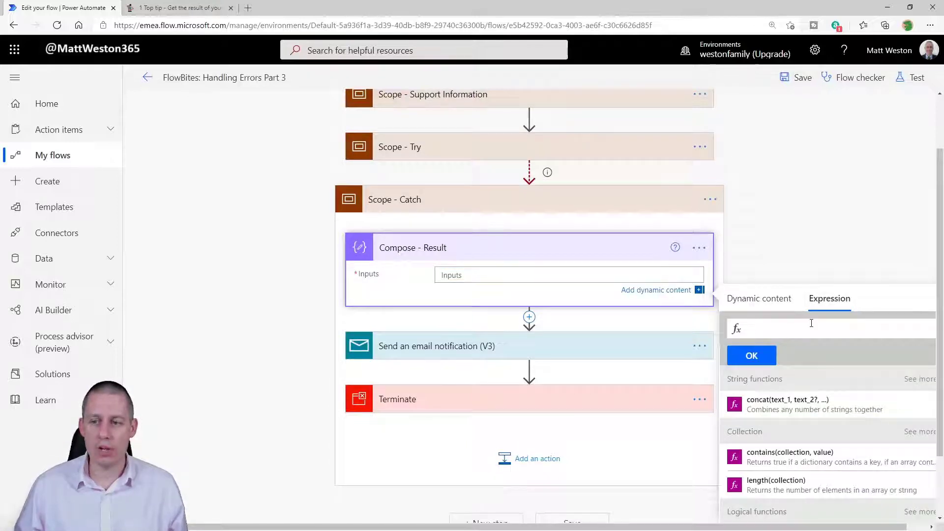
type("result")
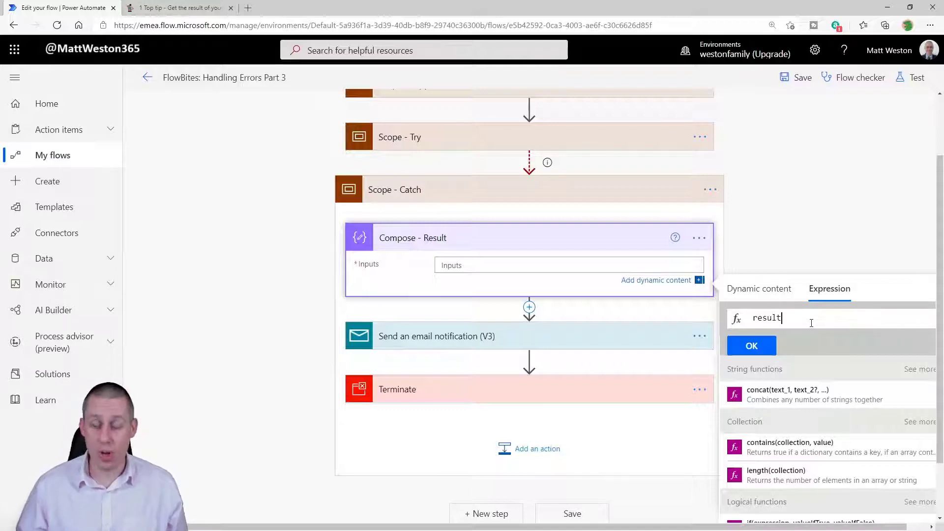
type("(")
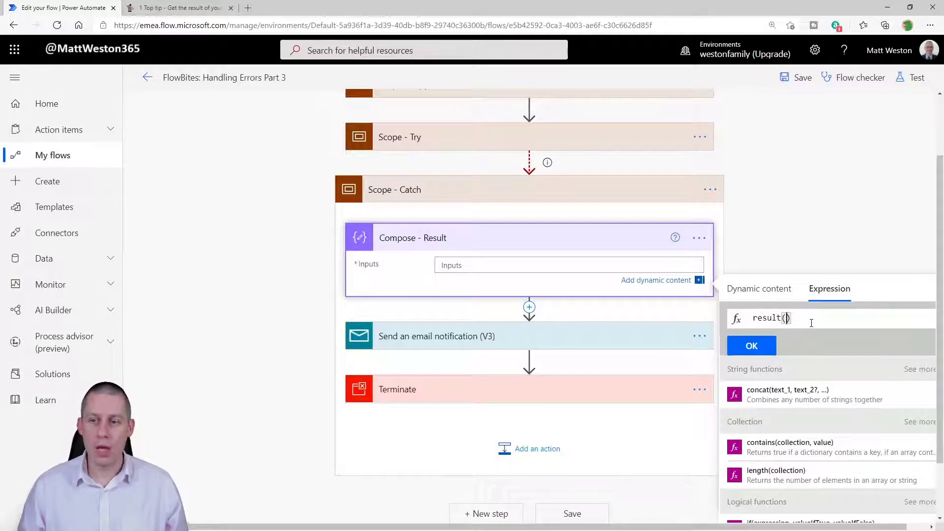
type("'")
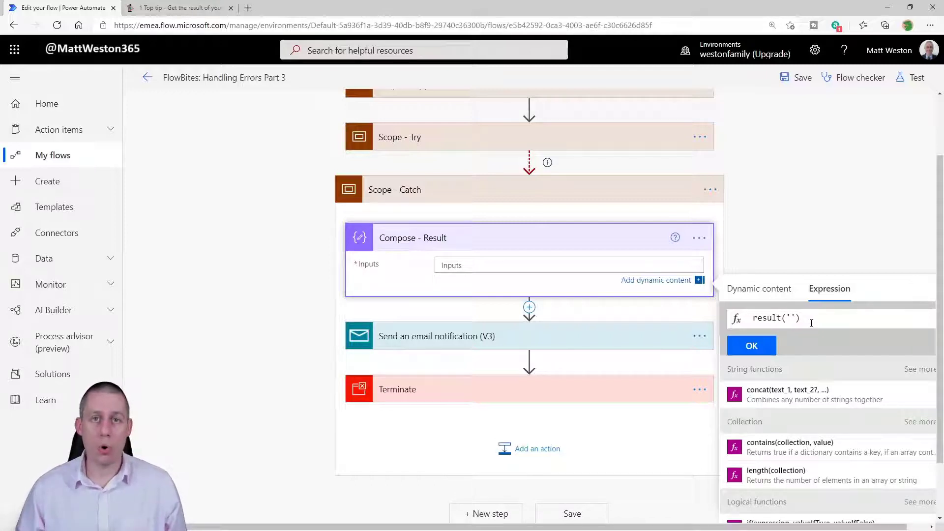
type("Scope - ")
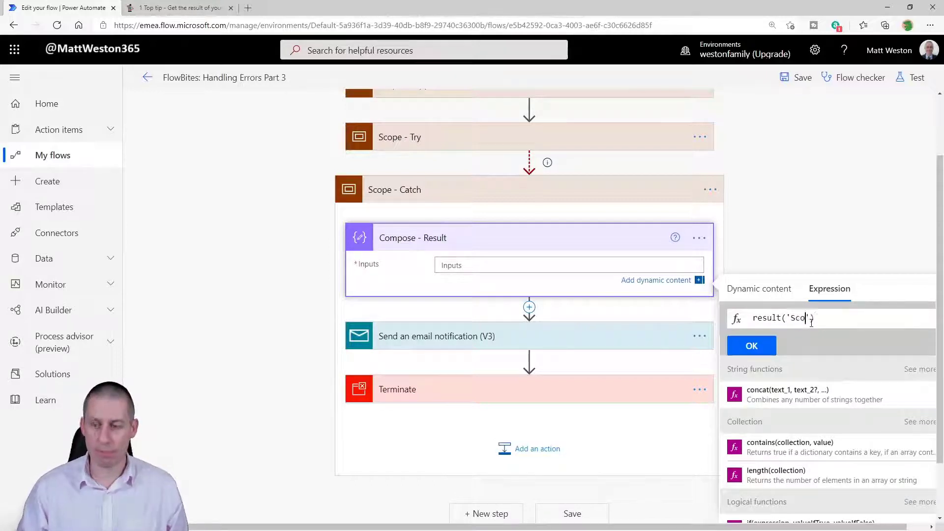
type("T")
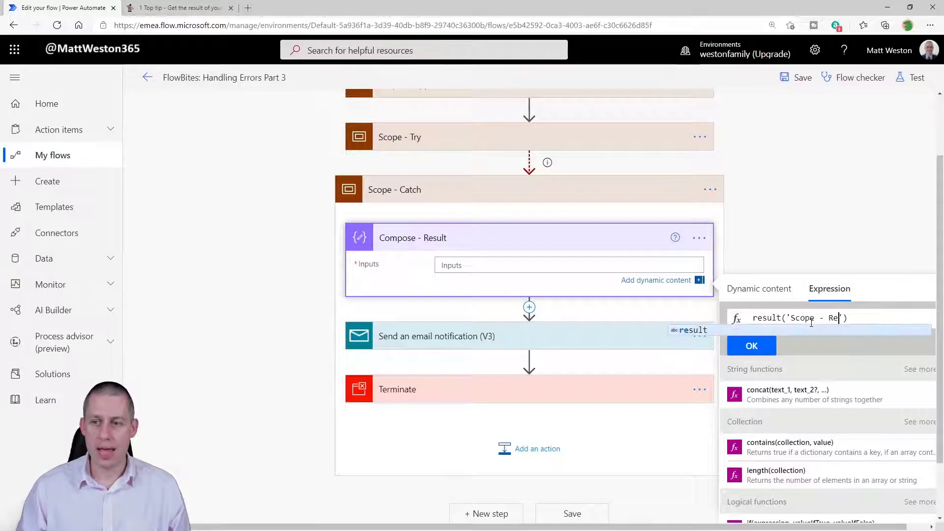
type("ry")
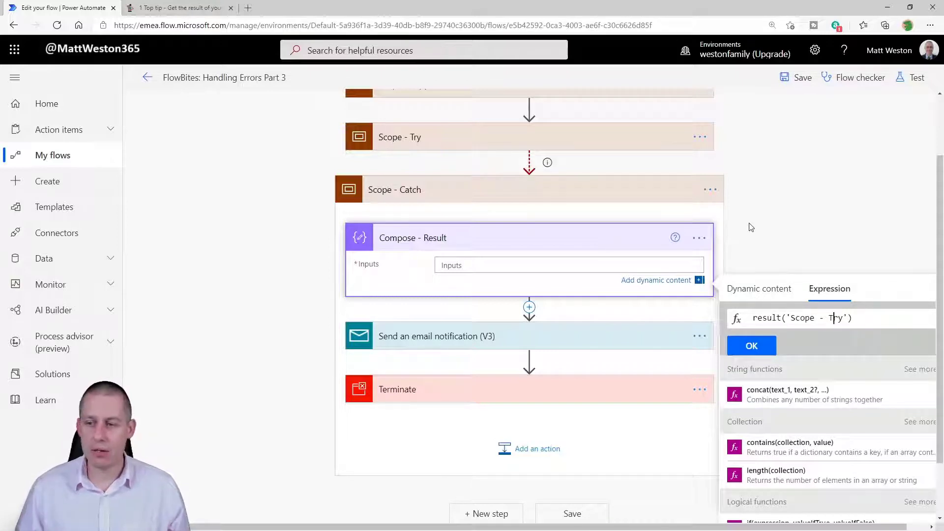
Step: Replace the spaces in the scope name with underscores, giving result('Scope_-_Try'), and insert the expression into the Compose - Result inputs
key("Left")
key("Left")
key("Left")
key("Left")
key("Right")
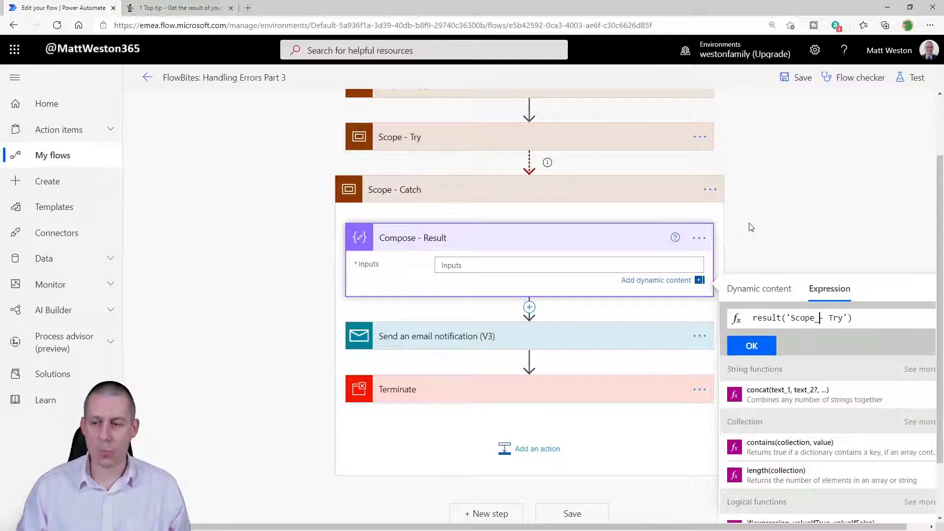
key("Delete")
type("_")
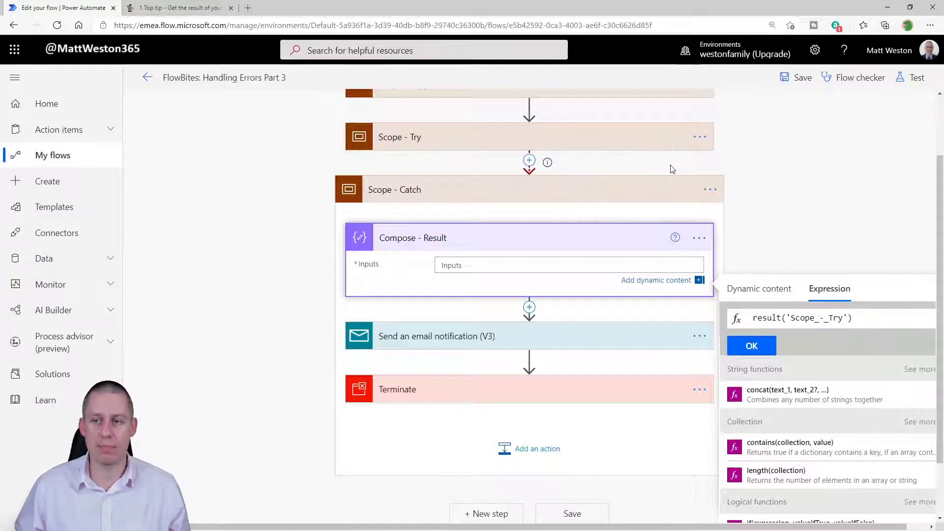
left_click(751, 346)
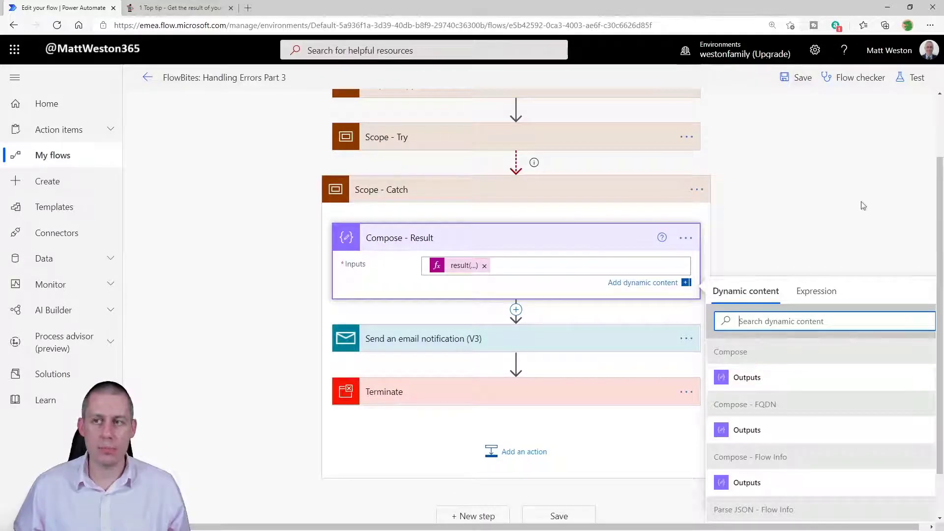
Step: Save and test the flow automatically, using the trigger data of the most recent run
left_click(915, 78)
left_click(767, 186)
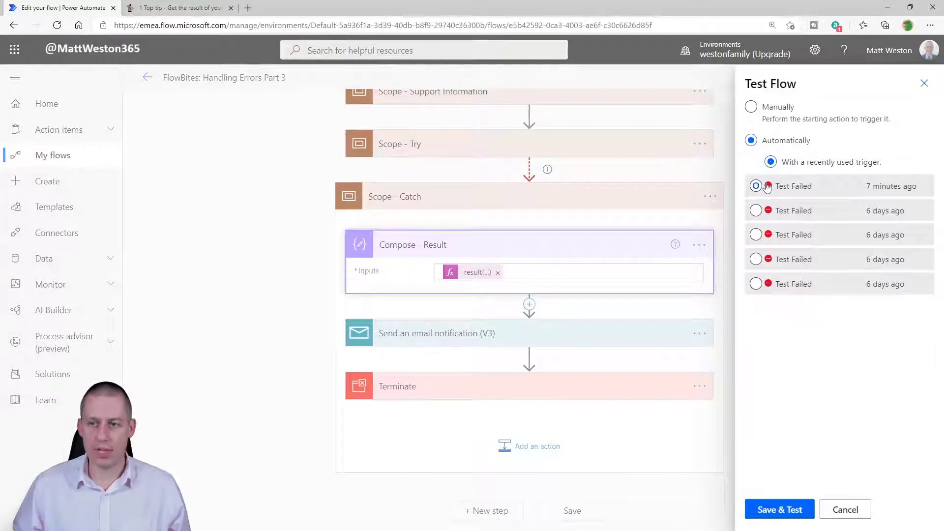
left_click(776, 509)
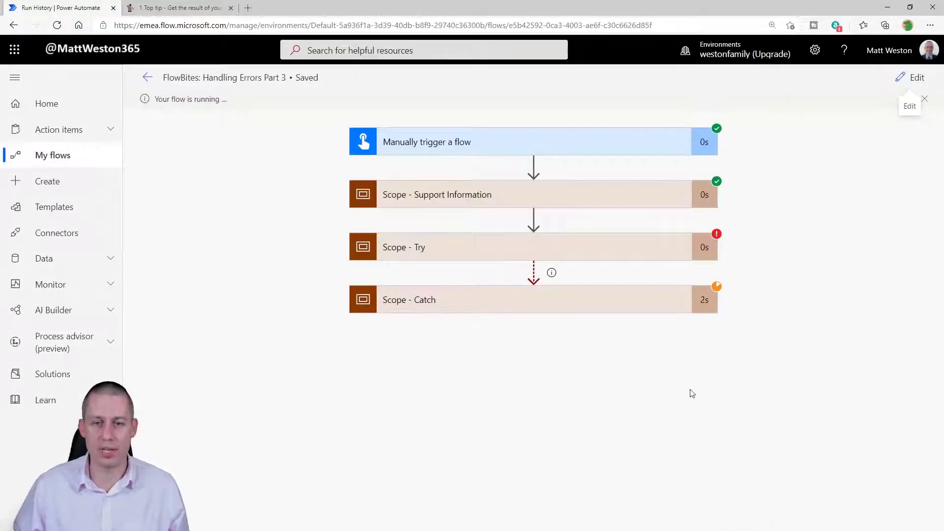
Step: Open Compose - Result under Scope - Catch in the test run and examine the status and error details in its outputs
left_click(636, 298)
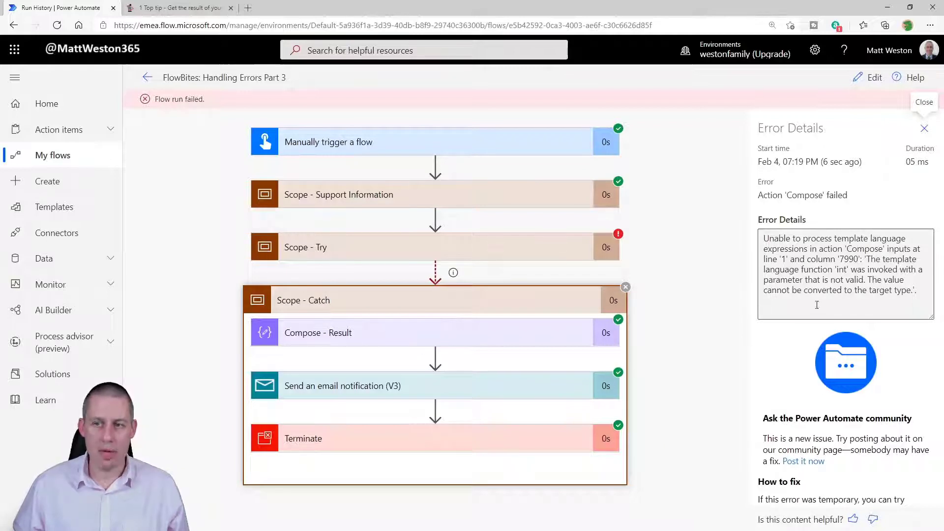
left_click(386, 343)
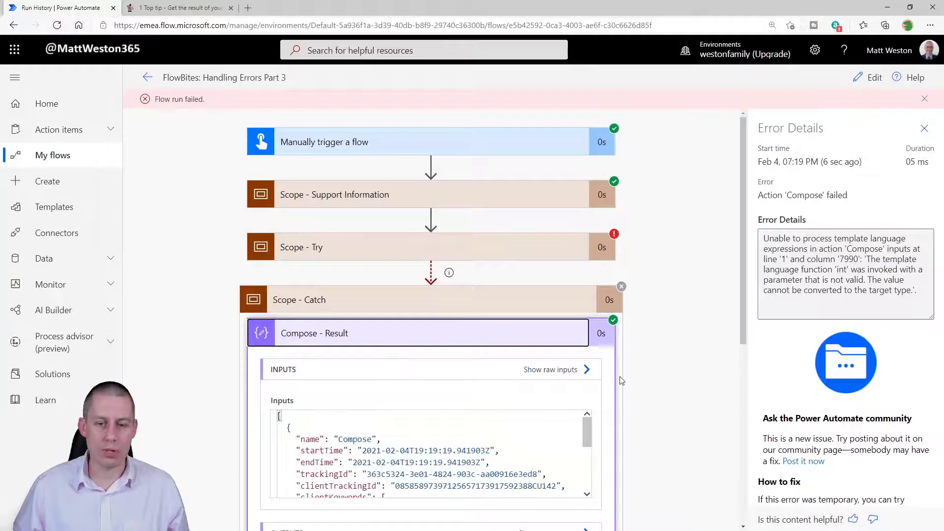
scroll(621, 380, "down", 5)
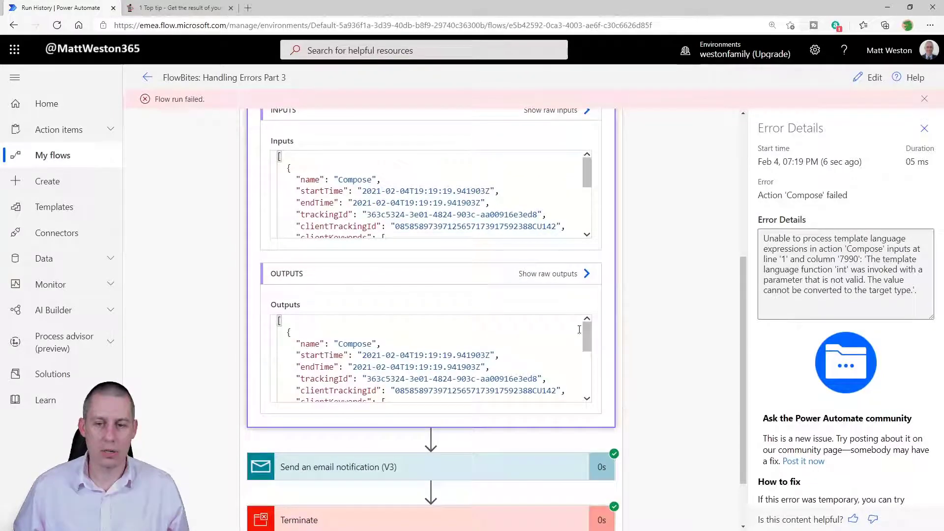
left_click_drag(588, 326, 591, 376)
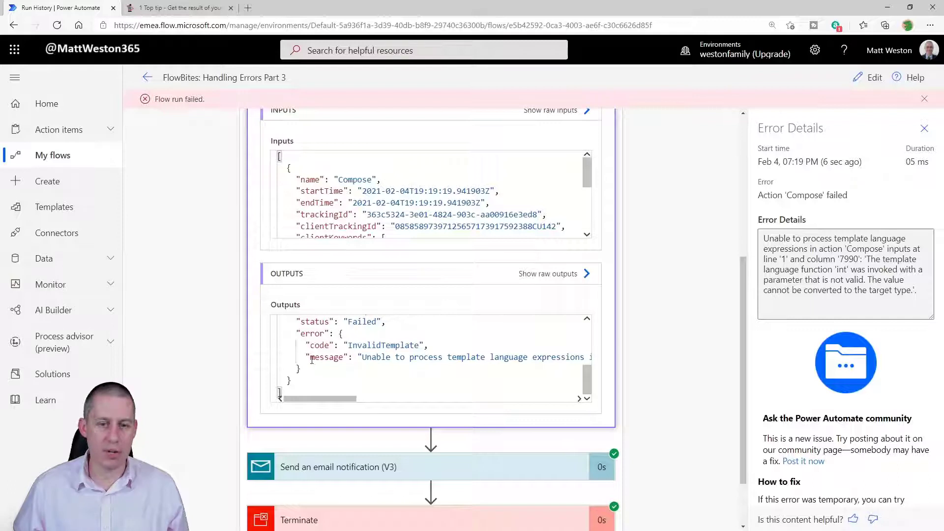
Step: Compare the message in the Compose - Result outputs with the run's error details, and copy the complete outputs JSON
left_click_drag(311, 359, 542, 360)
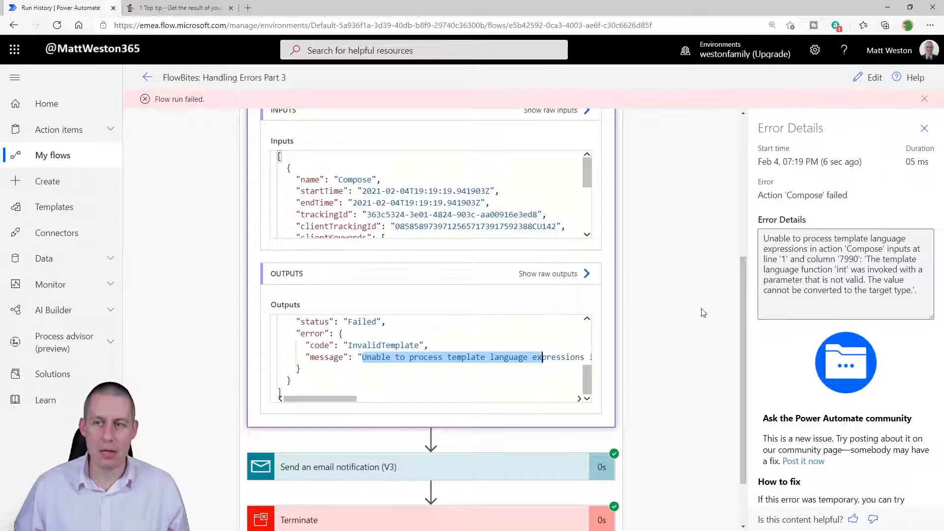
left_click(817, 271)
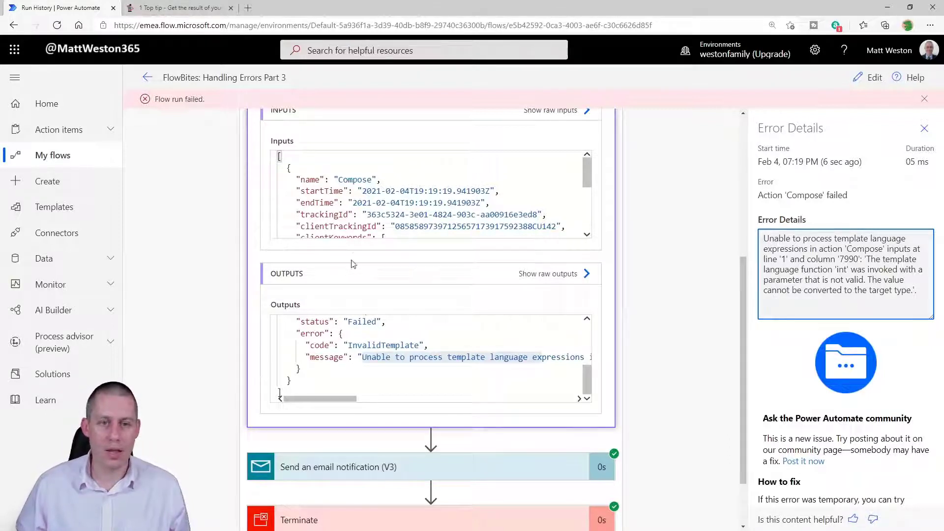
left_click(350, 370)
key("ctrl+a")
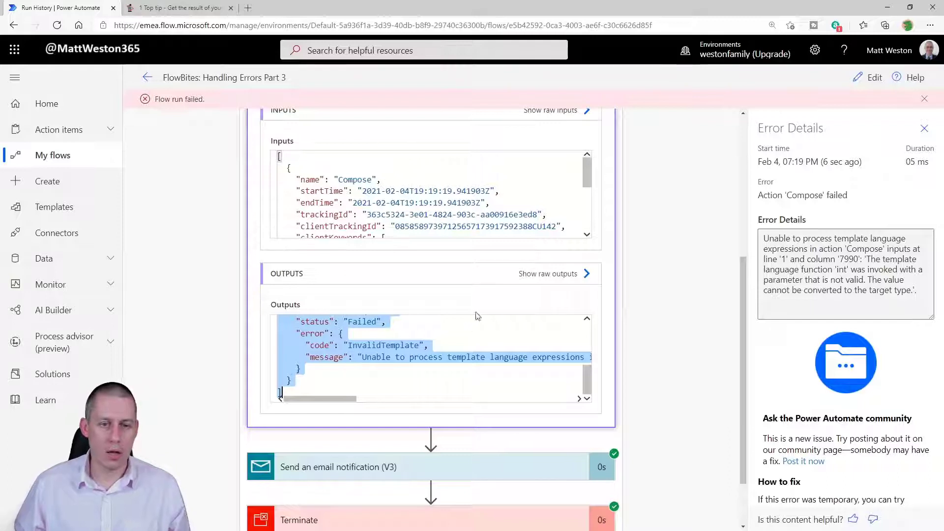
scroll(426, 363, "down", 1)
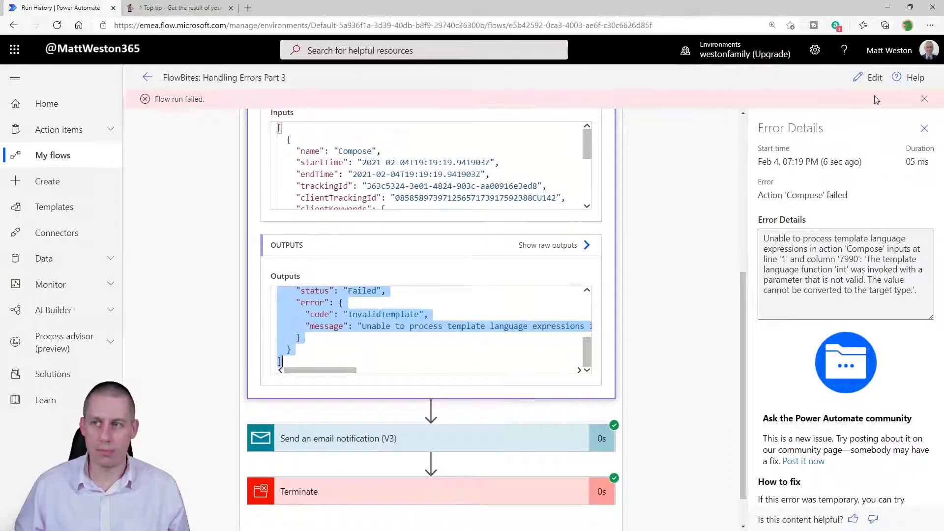
Step: Open the flow for editing and add a Parse JSON action below Compose - Result in Scope - Catch
left_click(874, 81)
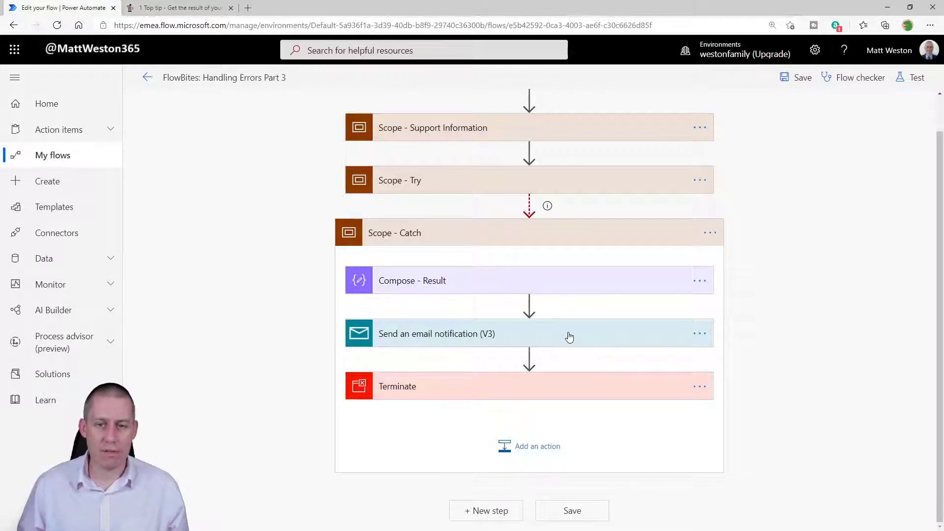
left_click(528, 304)
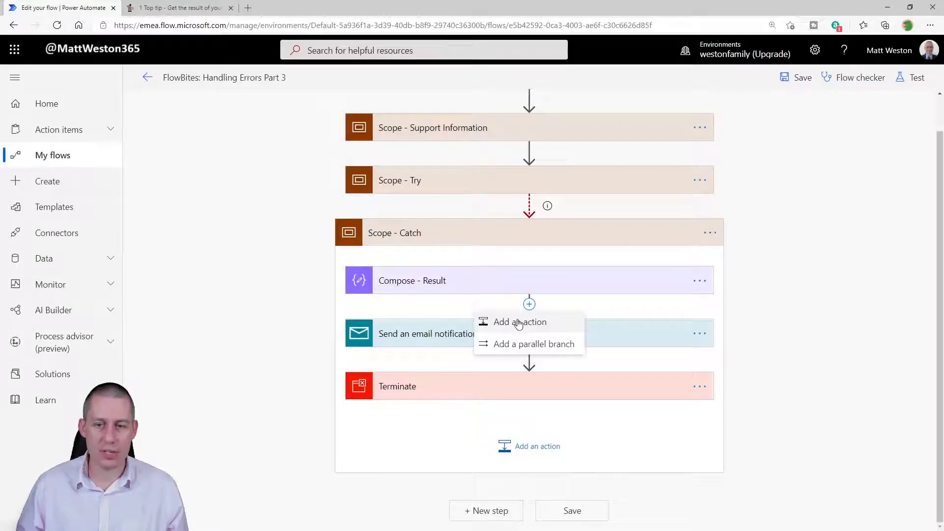
left_click(520, 327)
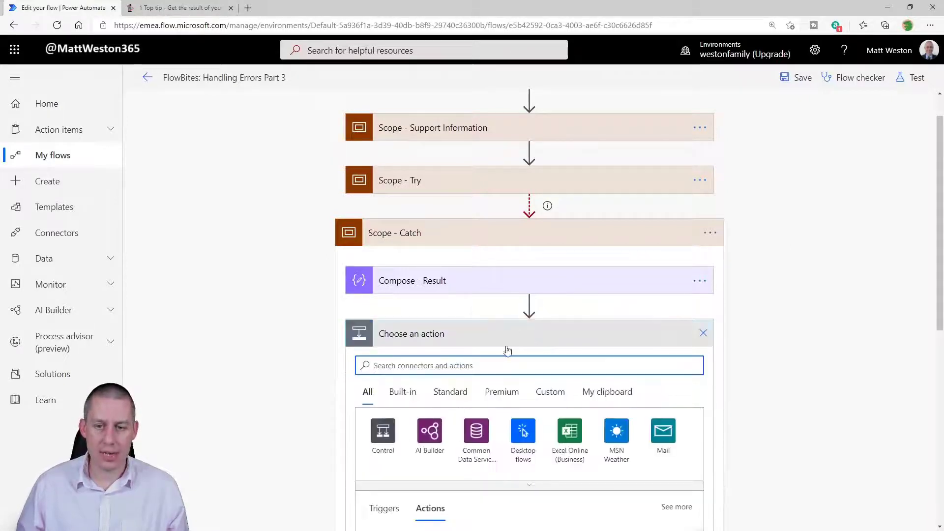
type("par")
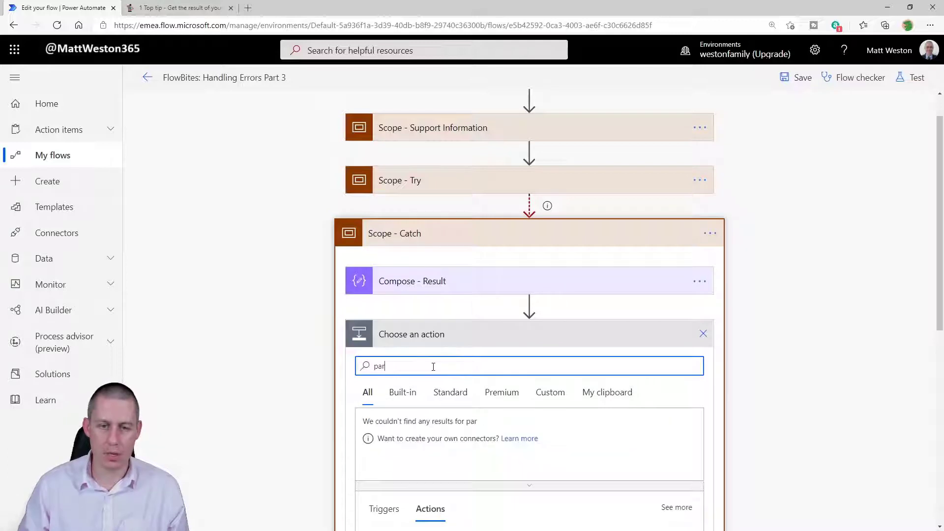
type("se json")
scroll(421, 370, "down", 2)
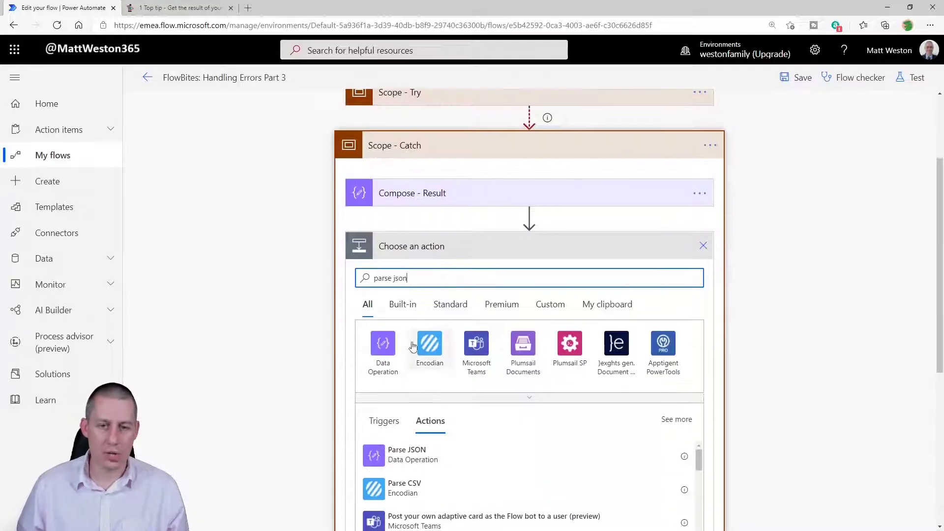
left_click(609, 464)
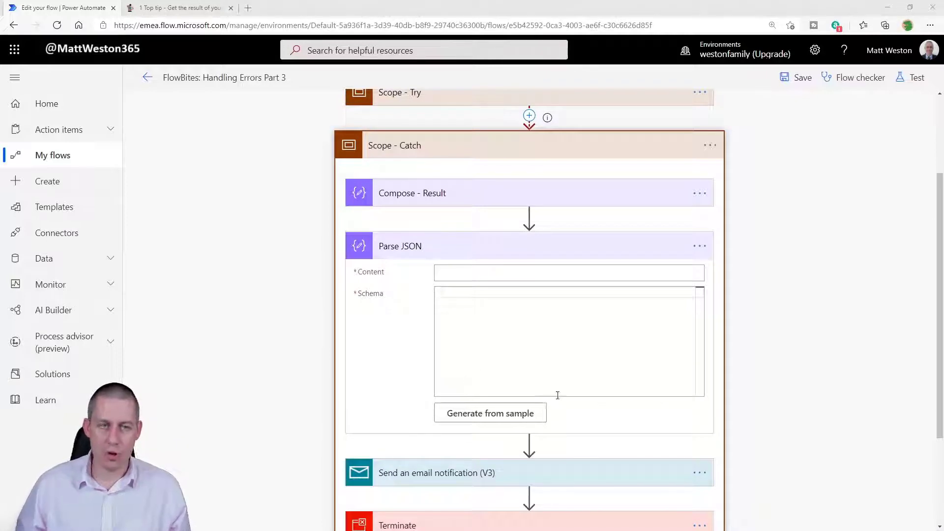
Step: Paste the copied outputs into an empty Notepad document, enlarge the text and examine the JSON structure
left_click_drag(0, 86, 542, 25)
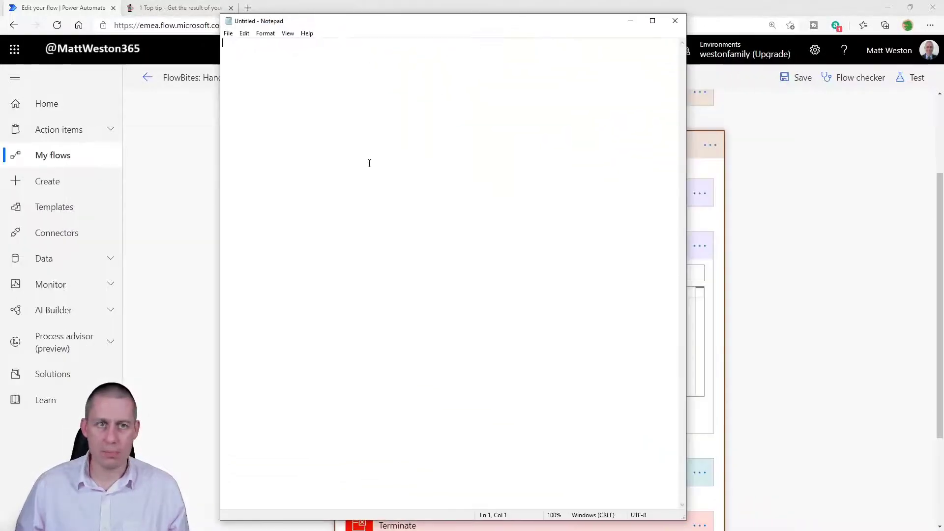
key("ctrl+v")
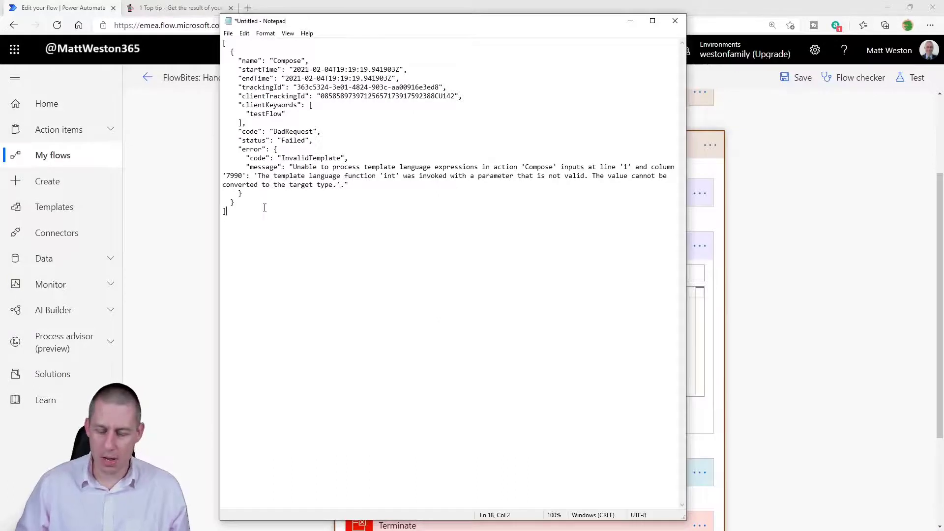
scroll(265, 207, "up", 2)
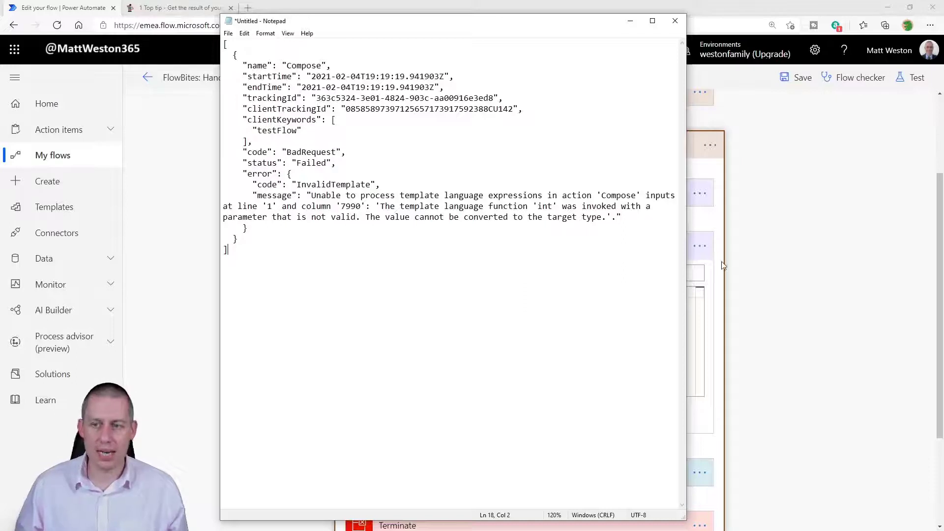
left_click(699, 224)
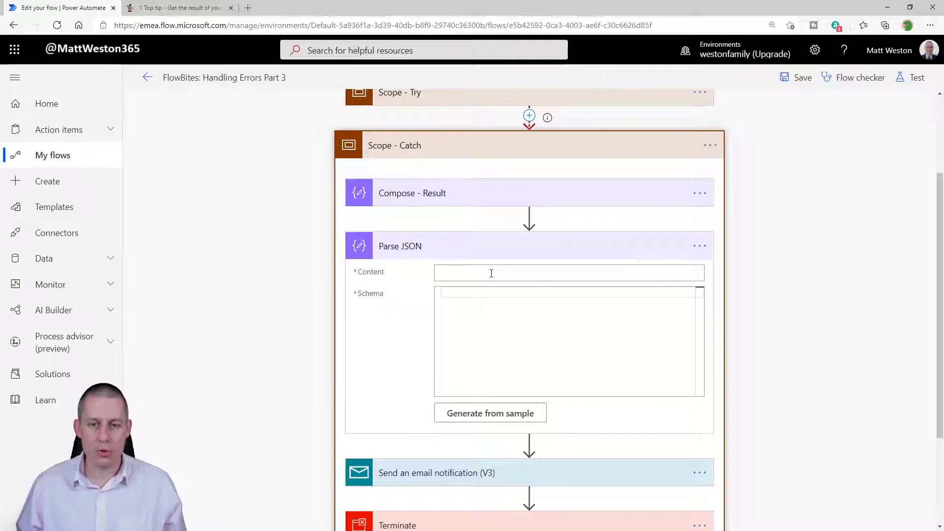
Step: Generate the Parse JSON schema from the copied outputs as sample payload, without the enclosing square brackets
left_click(490, 414)
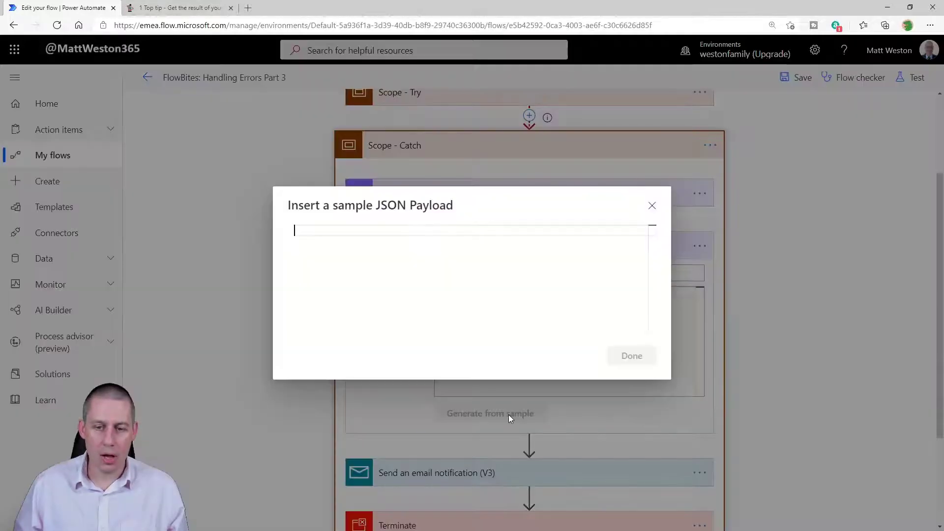
key("ctrl+v")
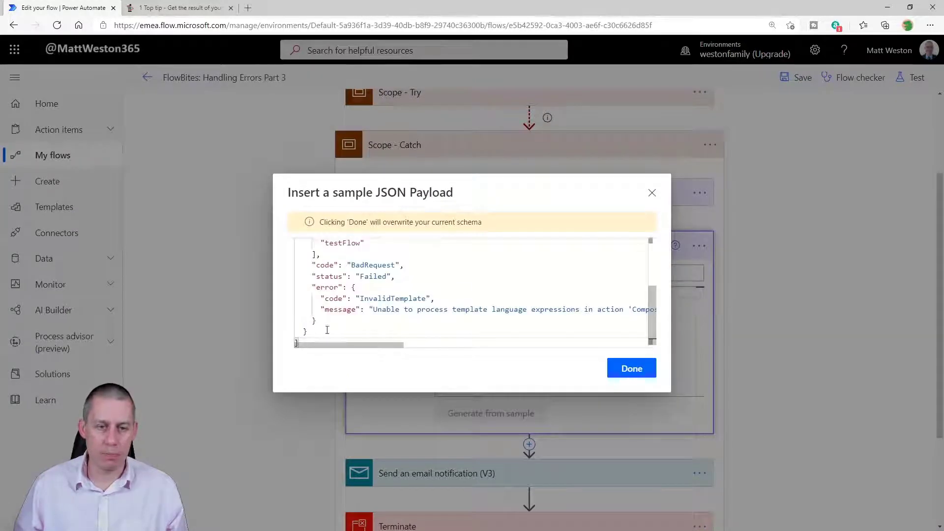
key("ctrl+Home")
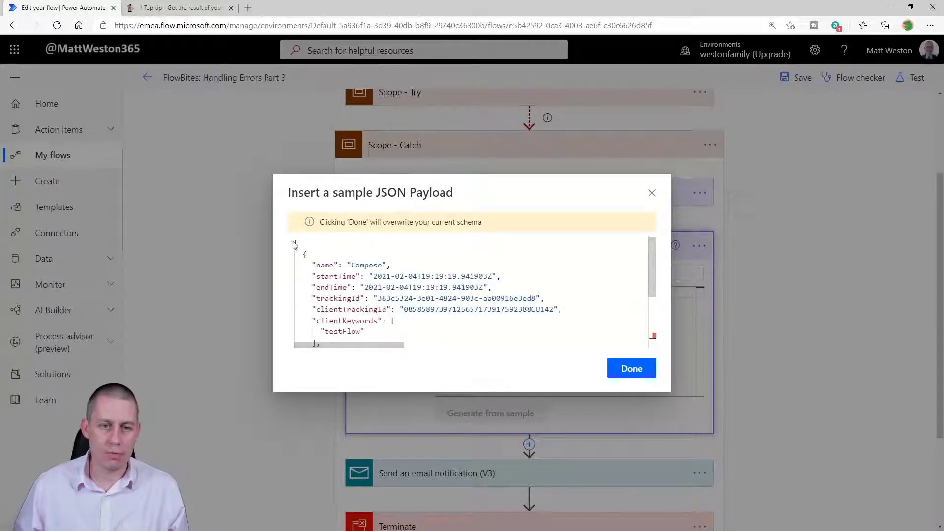
left_click(631, 369)
Step: Set the Parse JSON content to the expression first(outputs('Compose_-_Result'))
left_click(484, 273)
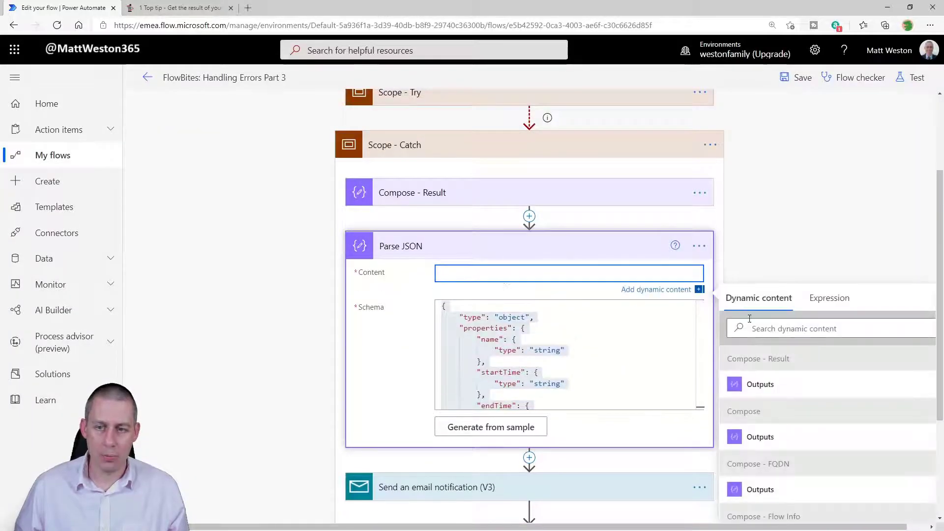
left_click(821, 303)
type("first()")
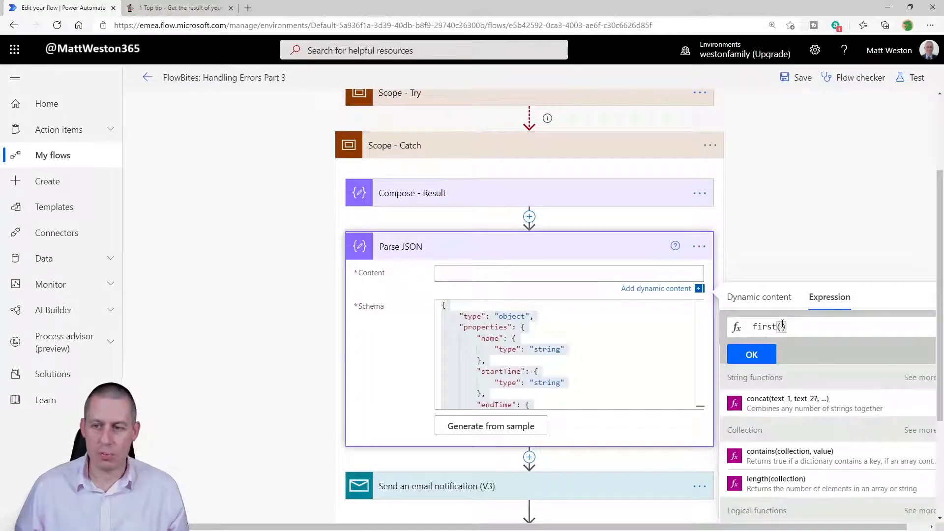
left_click(759, 297)
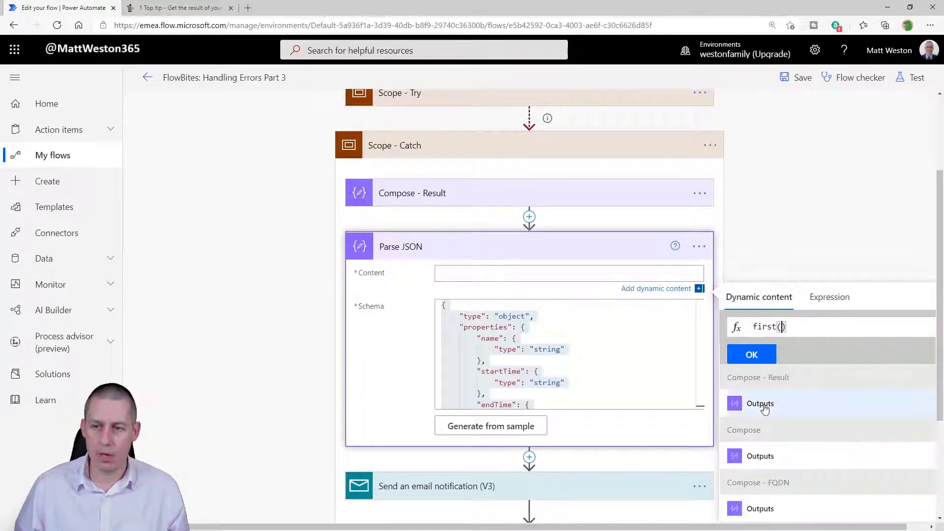
left_click(792, 401)
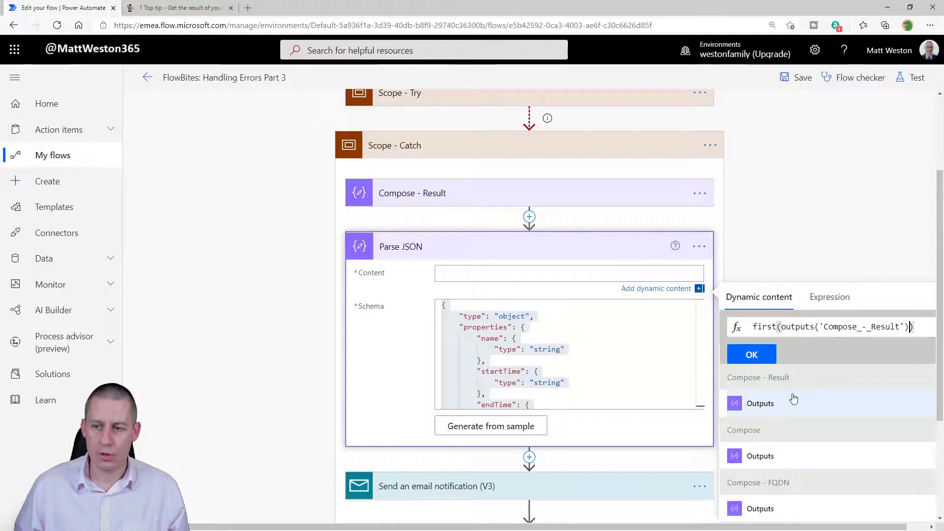
left_click(752, 354)
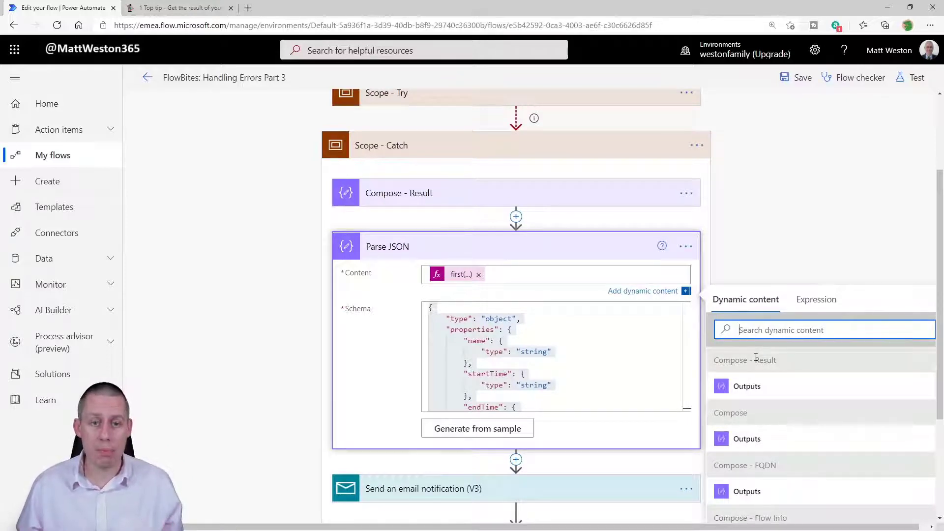
Step: Rename the Parse JSON action as Parse JSON - Result and collapse it
left_click(686, 246)
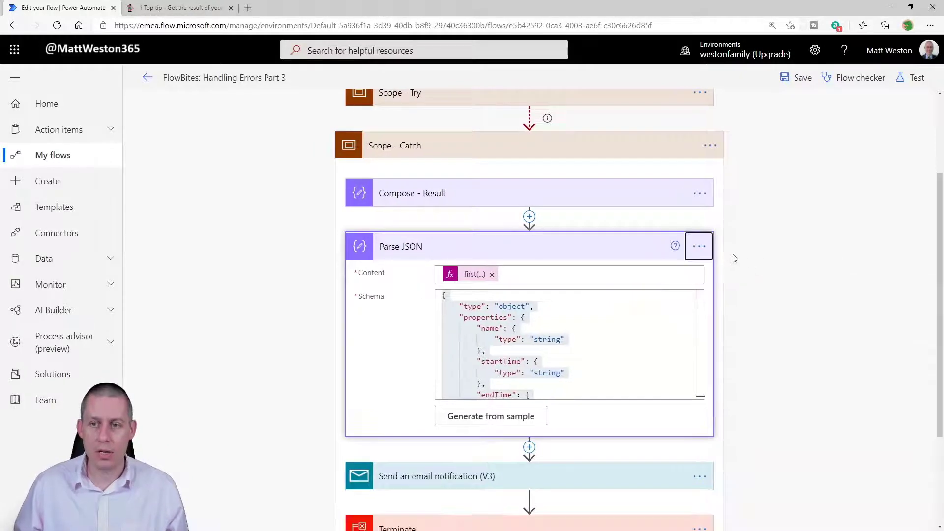
left_click(701, 246)
left_click(748, 266)
left_click(526, 246)
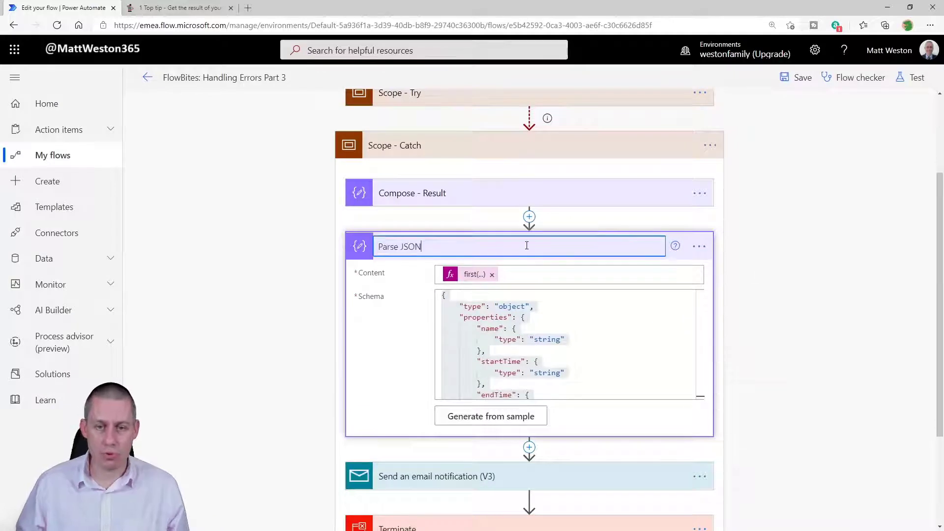
type("- Re")
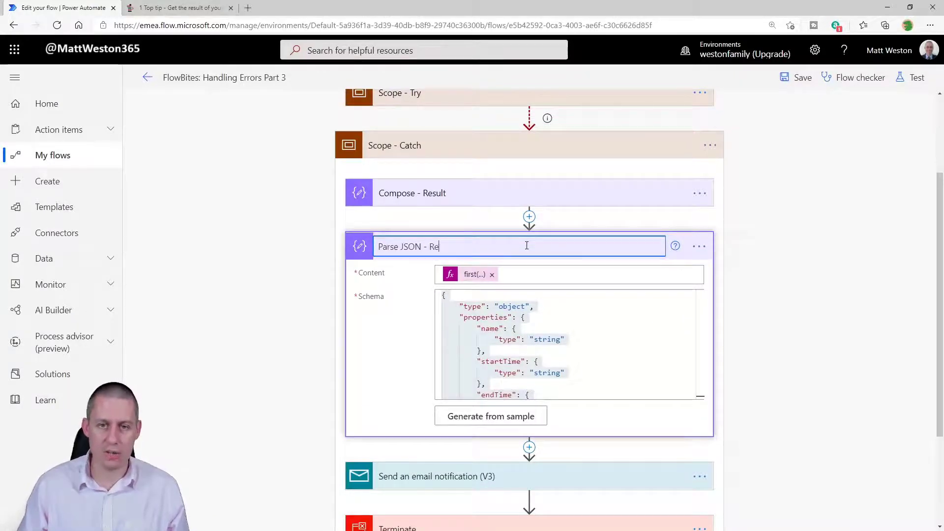
type("sult")
key("Return")
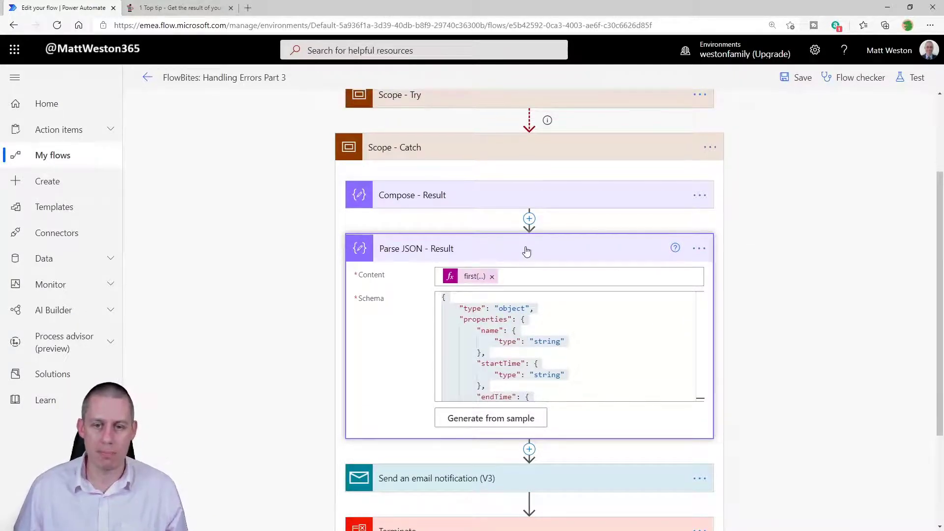
left_click(527, 249)
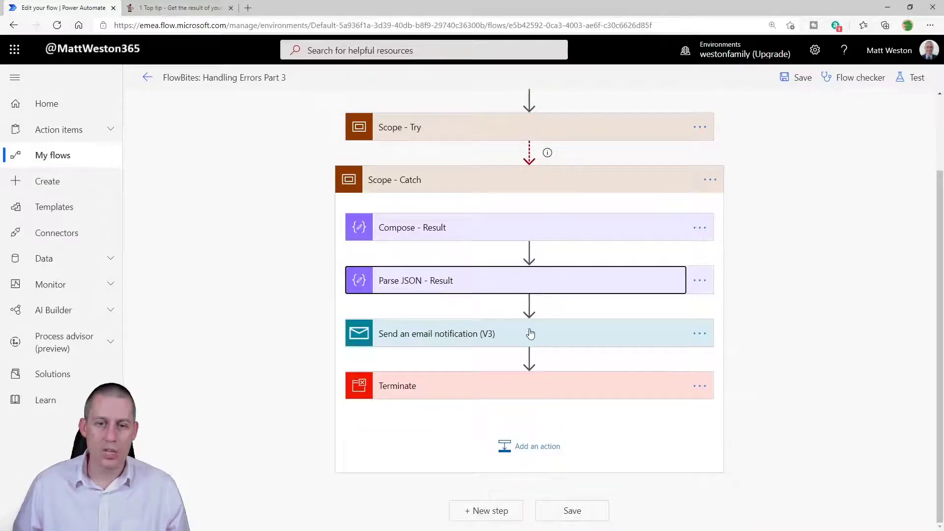
Step: Add a second <br> line above the link in the body of Send an email notification (V3), with an empty line between both breaks
left_click(519, 337)
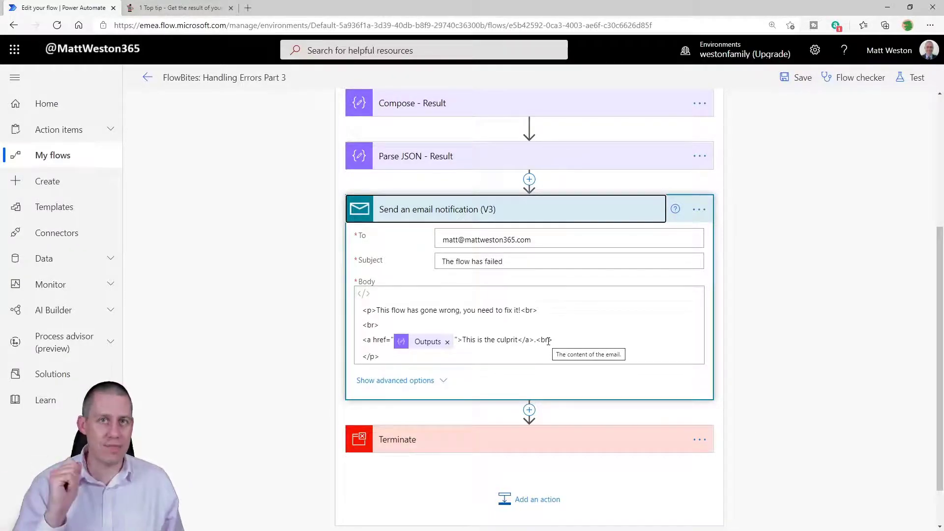
left_click(424, 331)
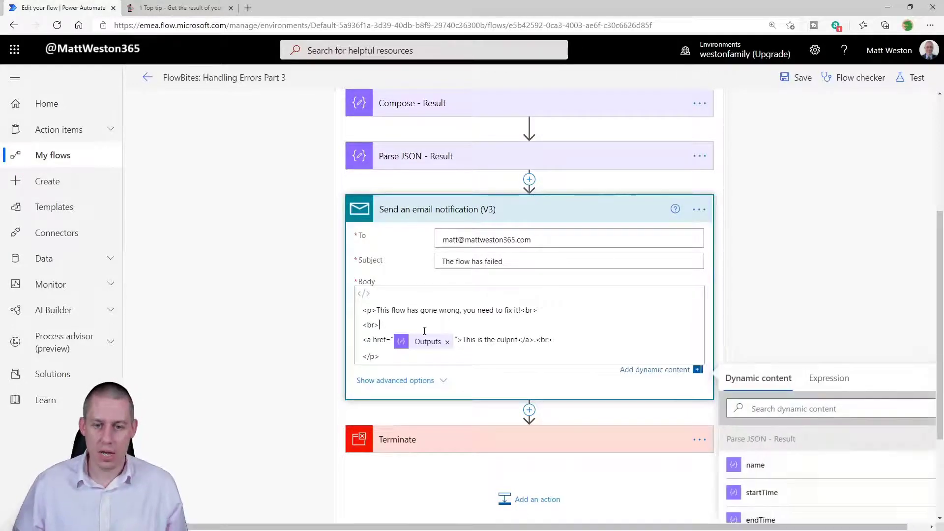
key("Return")
type("<br>")
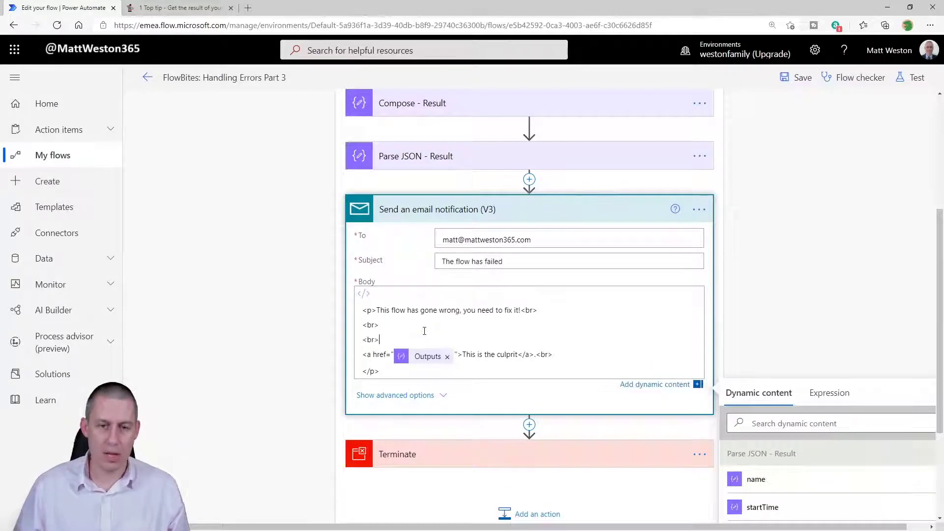
key("Return")
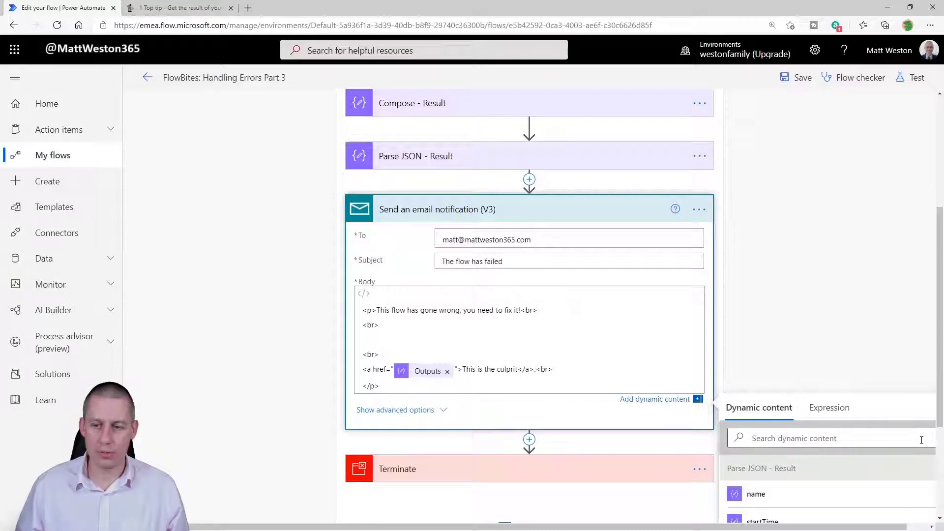
Step: Insert the message value of Parse JSON - Result between the two <br> lines of the email body and save the flow
scroll(811, 320, "down", 3)
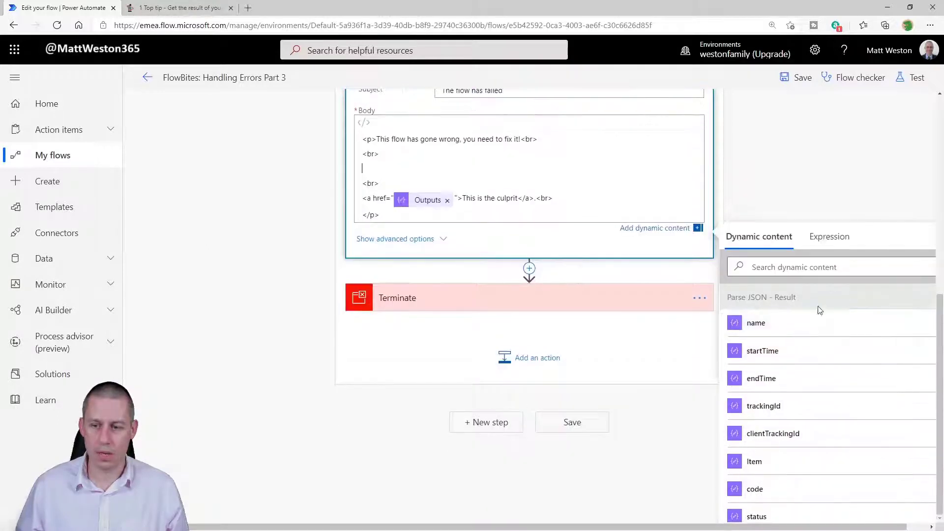
scroll(848, 376, "down", 1)
scroll(849, 376, "down", 2)
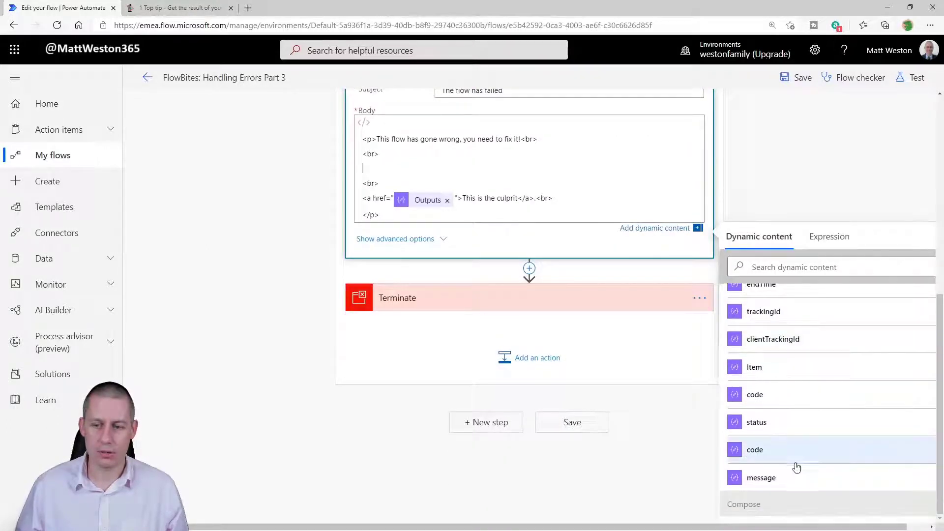
left_click(783, 477)
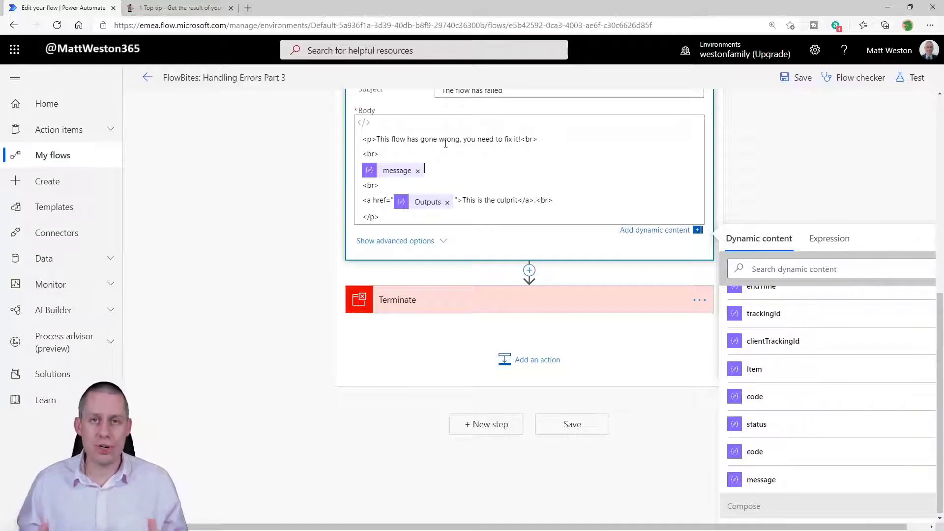
left_click(798, 78)
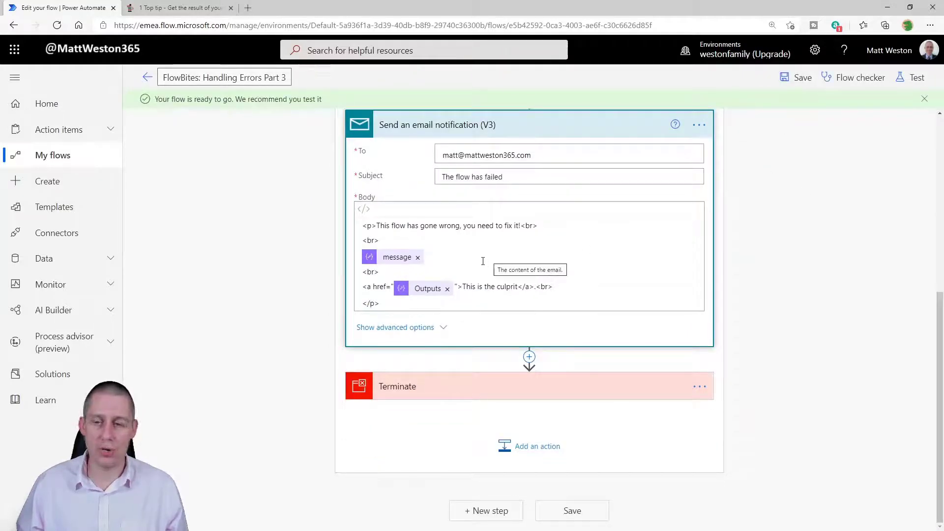
Step: Run a manual test of the flow FlowBites: Handling Errors Part 3 and open the details of that run
left_click(919, 79)
left_click(756, 117)
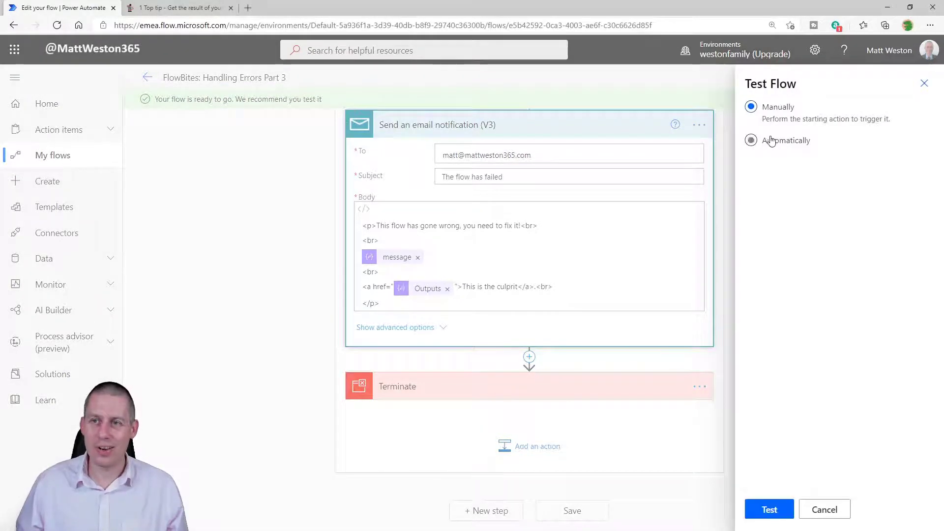
left_click(769, 509)
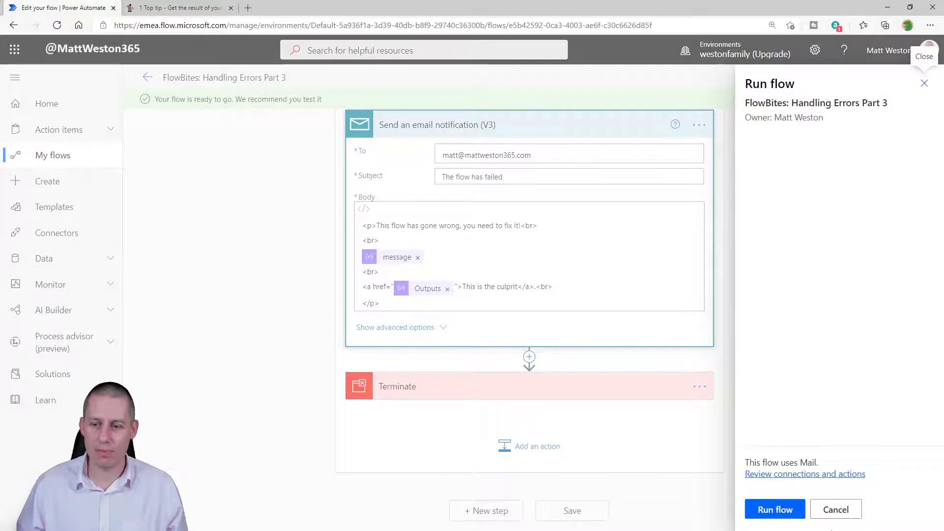
left_click(769, 509)
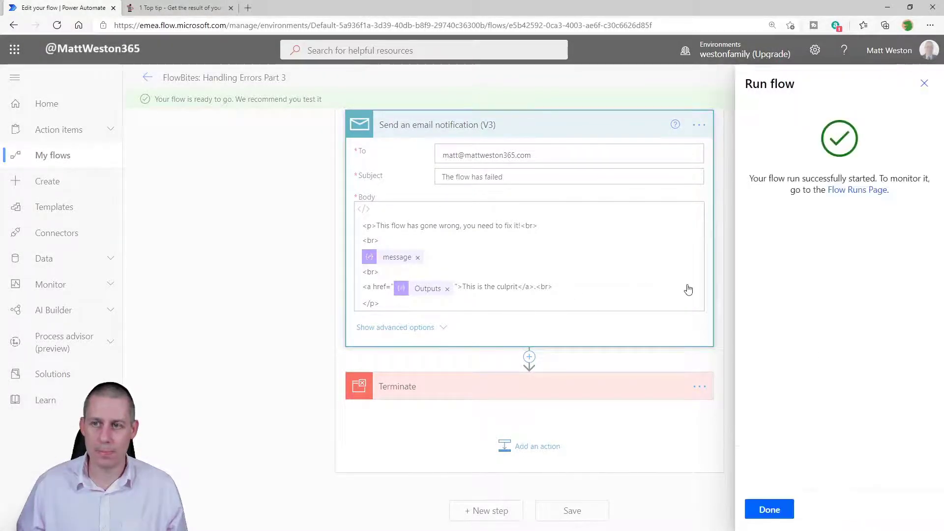
left_click(765, 512)
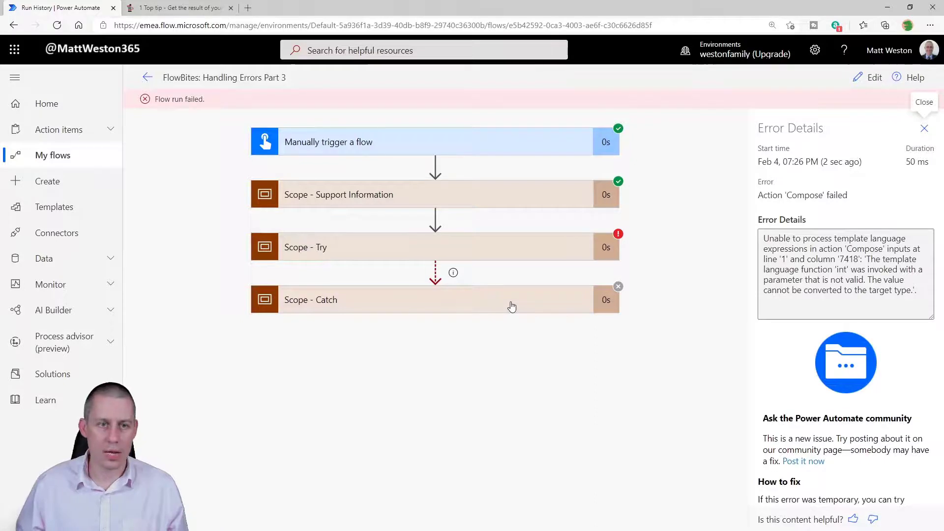
Step: Expand Scope - Catch in the run and examine the error section in the outputs of Compose - Result
left_click(511, 306)
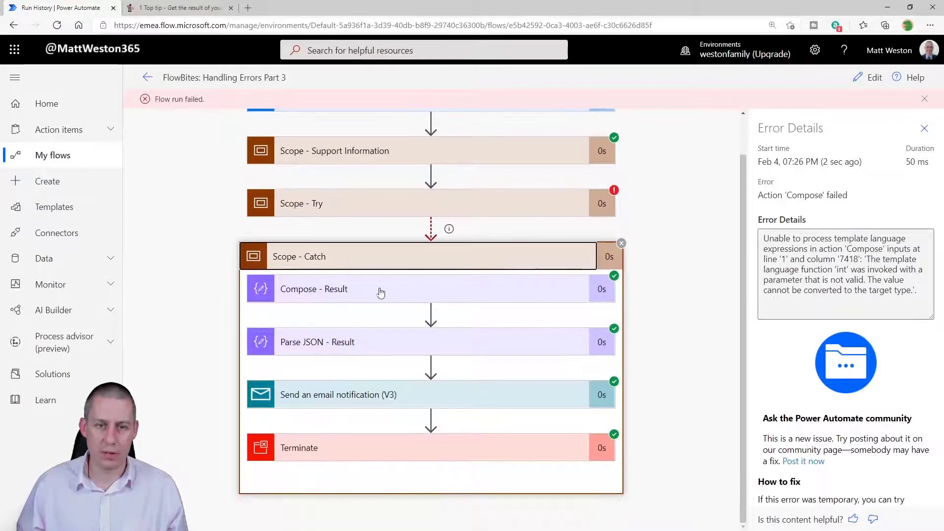
left_click(560, 289)
scroll(634, 332, "down", 5)
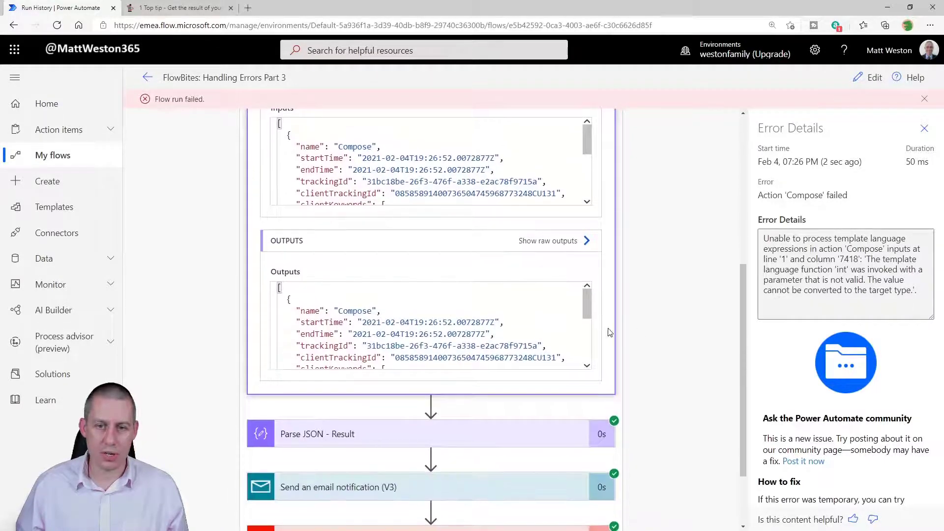
left_click_drag(585, 302, 595, 347)
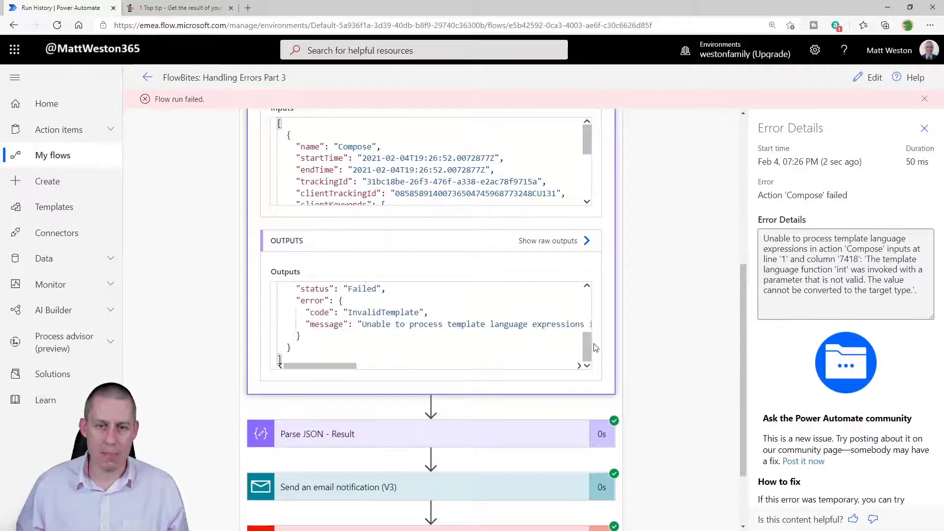
Step: Expand Parse JSON - Result in the run and examine its content, schema and output body
scroll(592, 359, "down", 2)
left_click(377, 349)
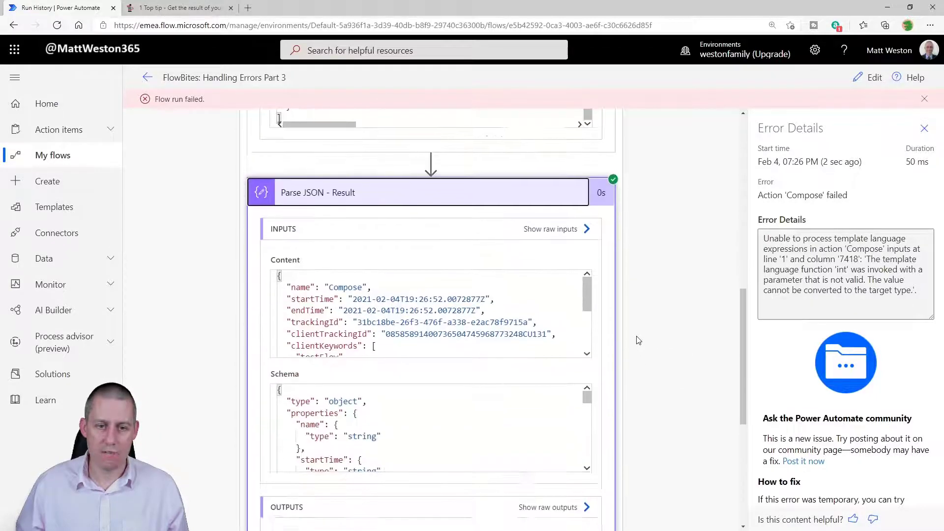
scroll(639, 340, "down", 6)
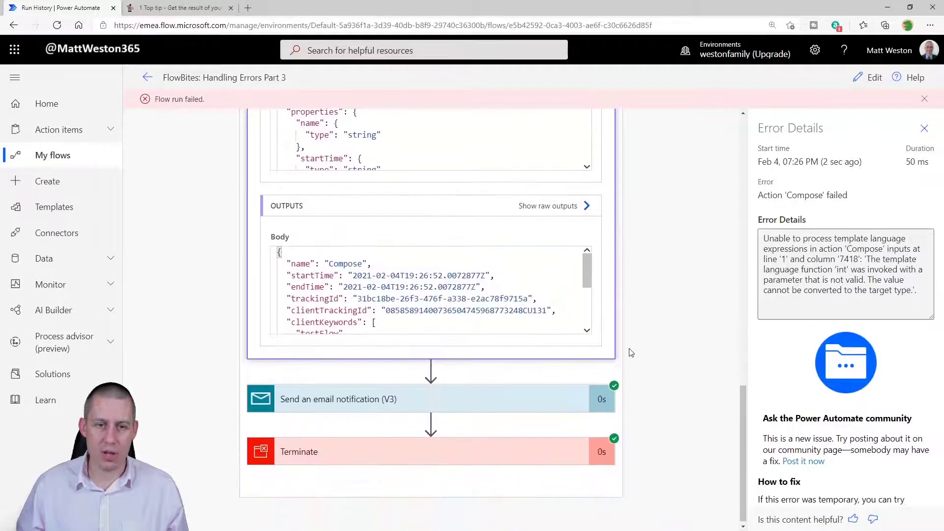
Step: Expand Send an email notification (V3) in the run and check the error message and flow link in its body
left_click(477, 399)
scroll(642, 337, "down", 2)
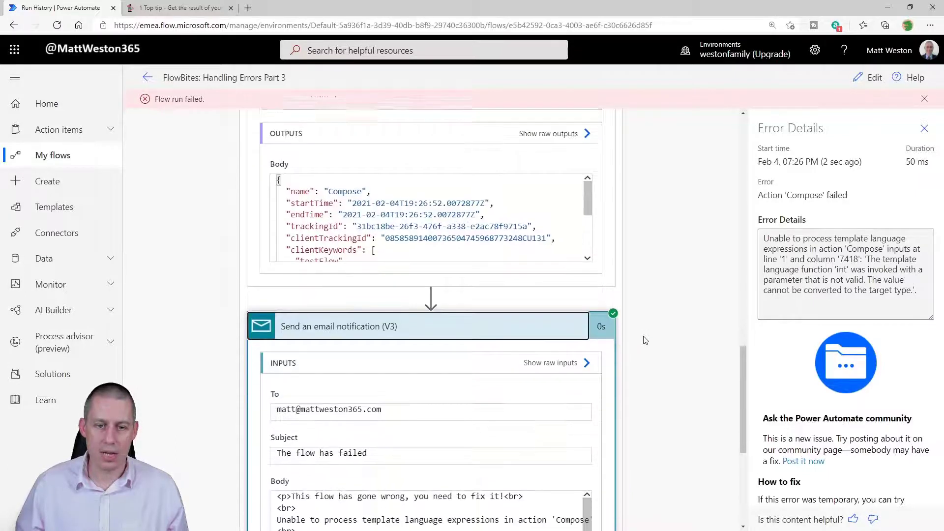
scroll(645, 340, "down", 5)
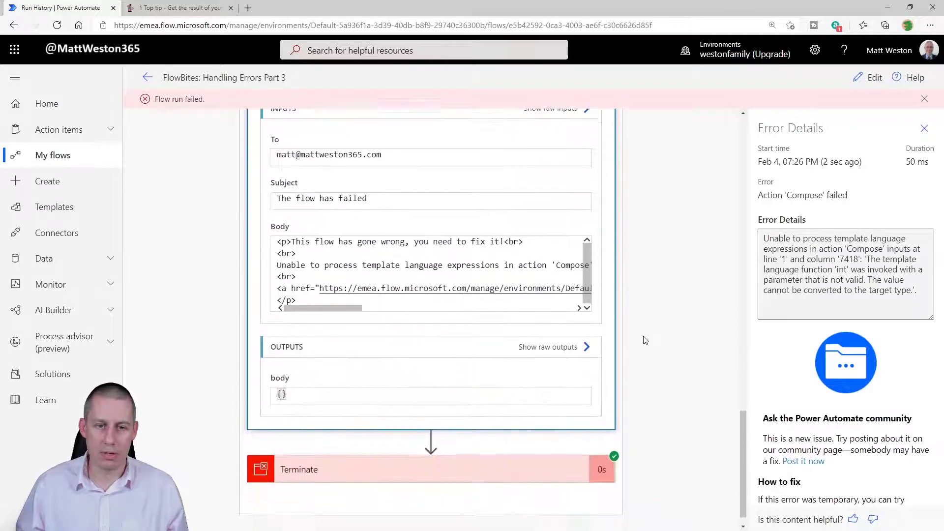
scroll(646, 340, "down", 1)
left_click_drag(318, 289, 469, 284)
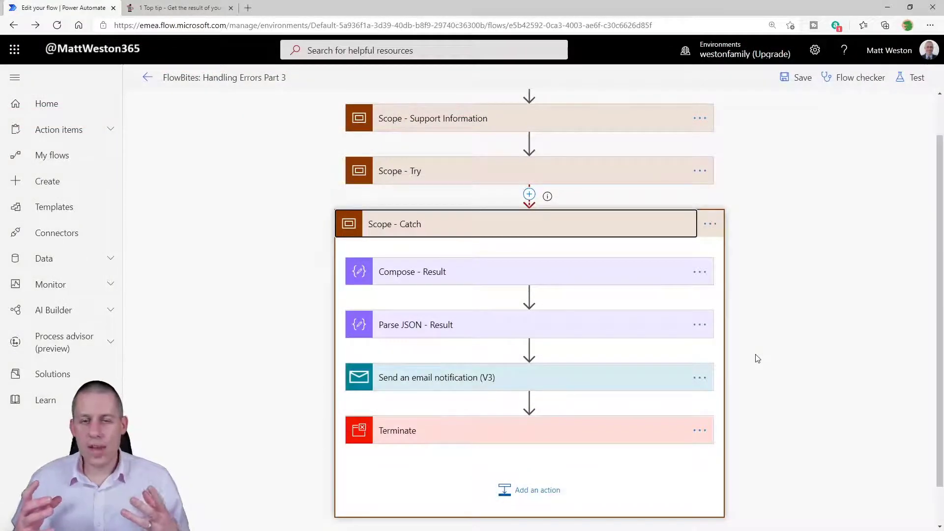
Step: Switch from the flow editor to another open window
key("alt+Tab")
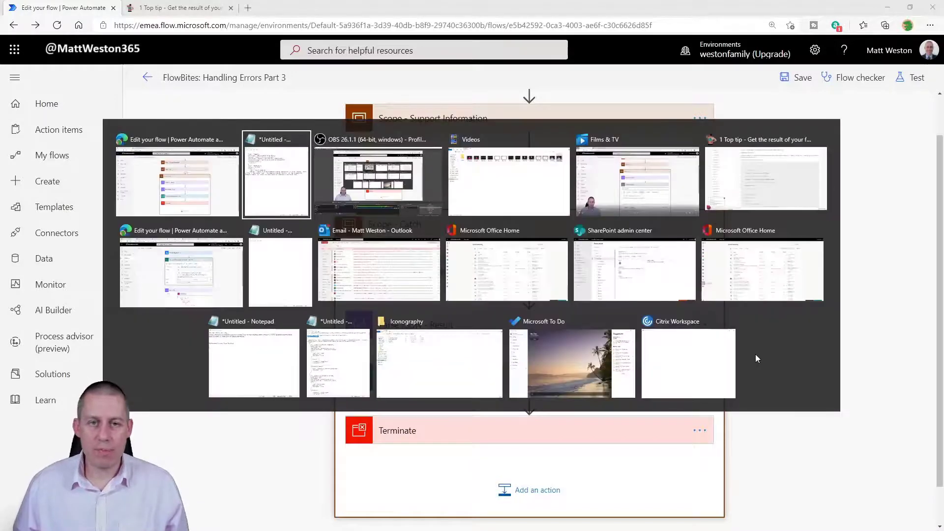